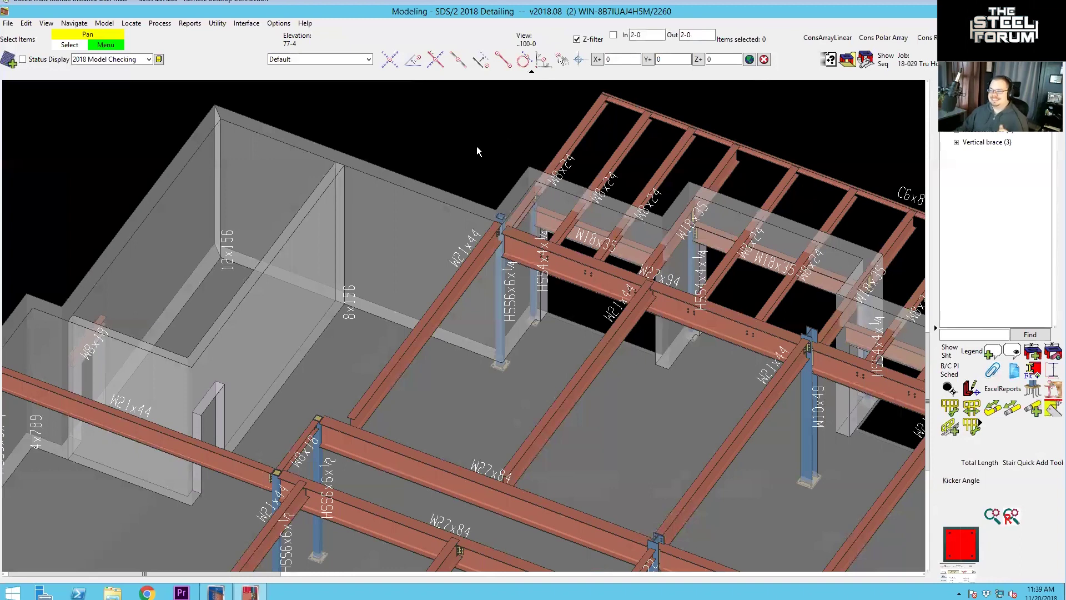
Select beam B_23 and review its W21x44 shape properties (depth 20 11/16, 44.0 lb/ft)
click(490, 254)
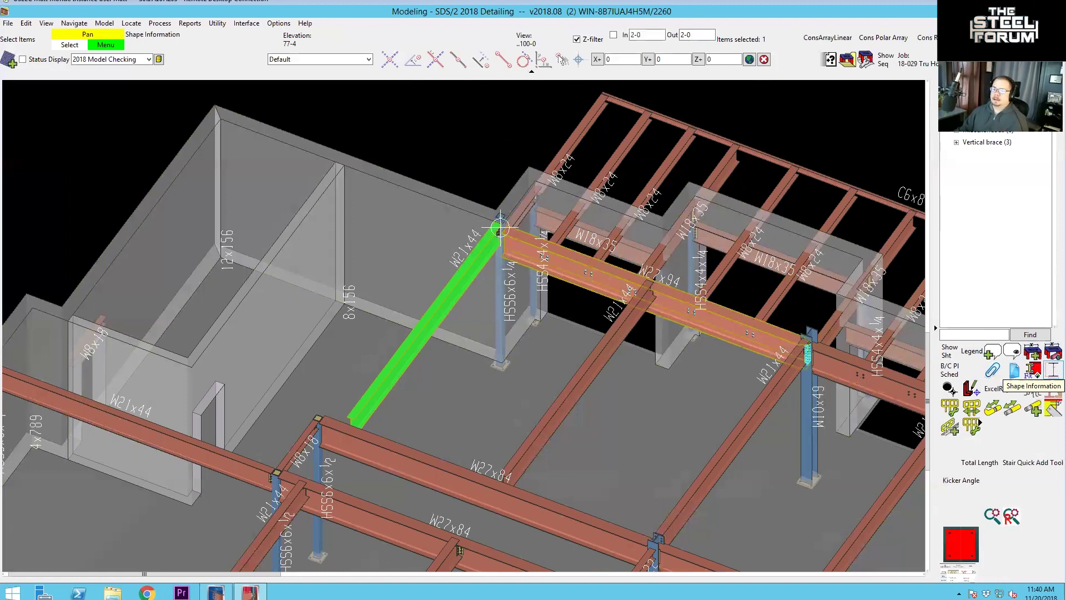
click(1053, 370)
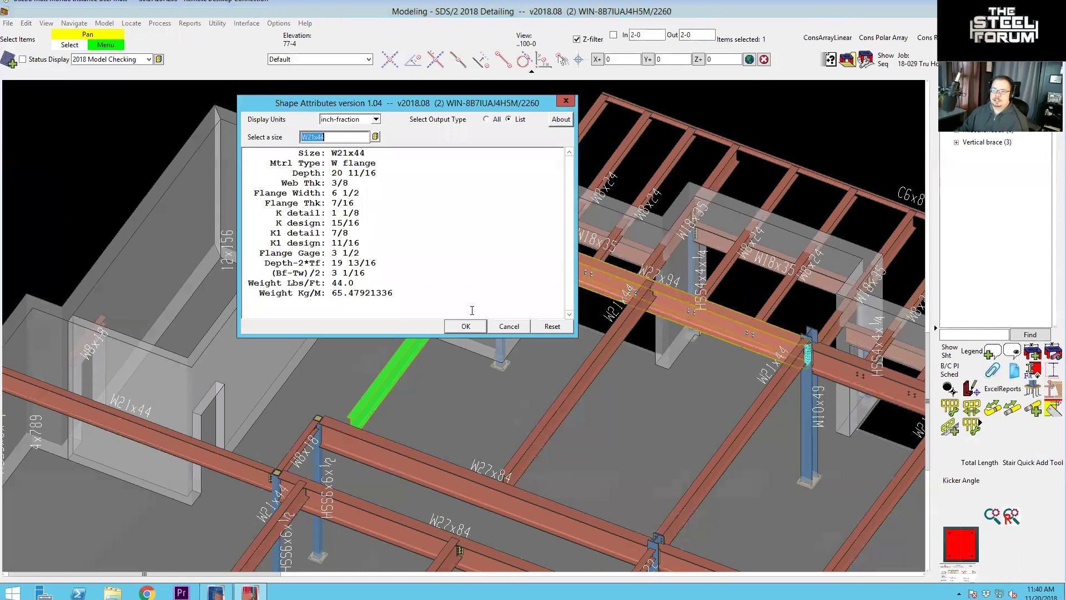
click(471, 327)
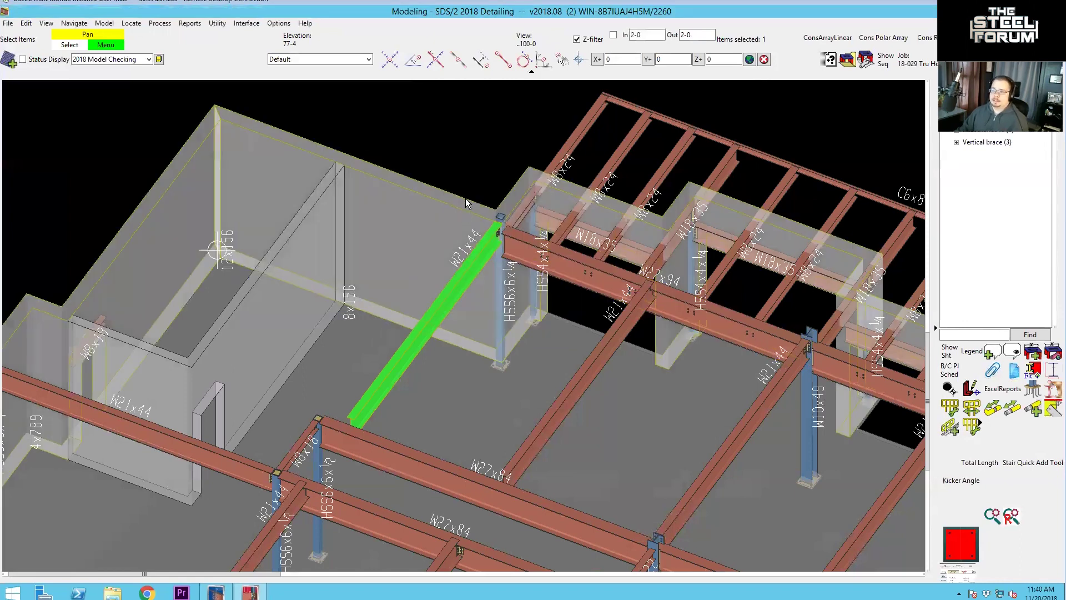
Add Beam Nailer Holes to B_23 with web holes on, checking the 3/8 bolt and hole diameters
click(498, 220)
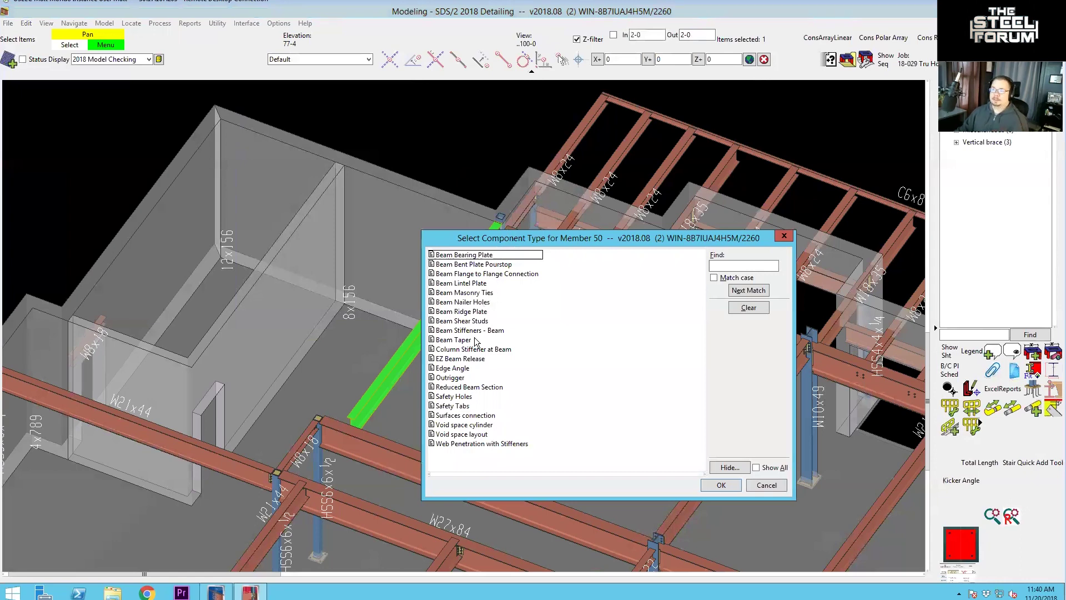
double_click(454, 302)
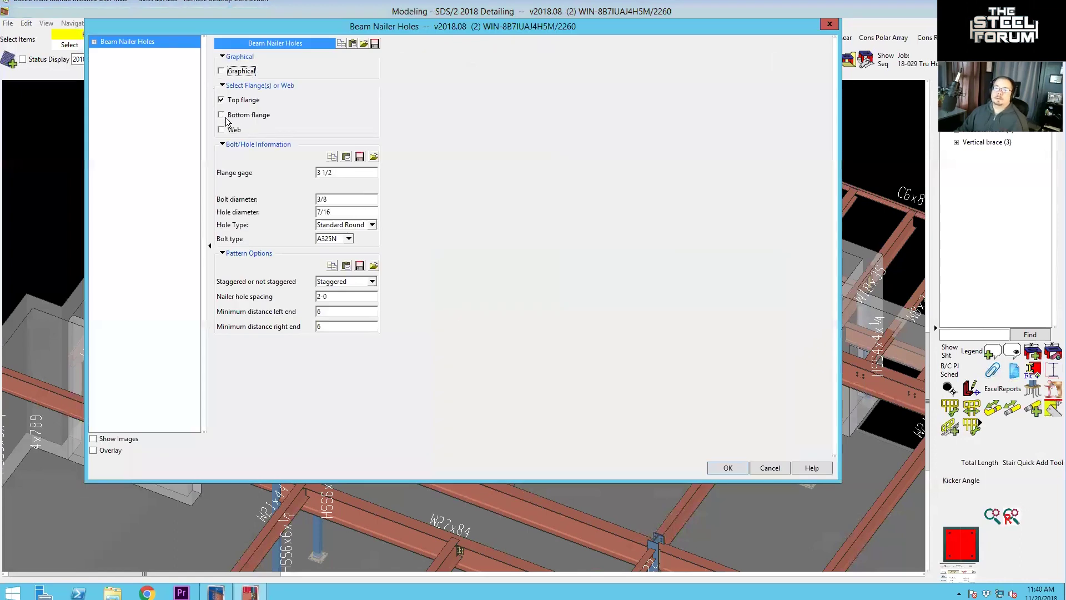
click(223, 131)
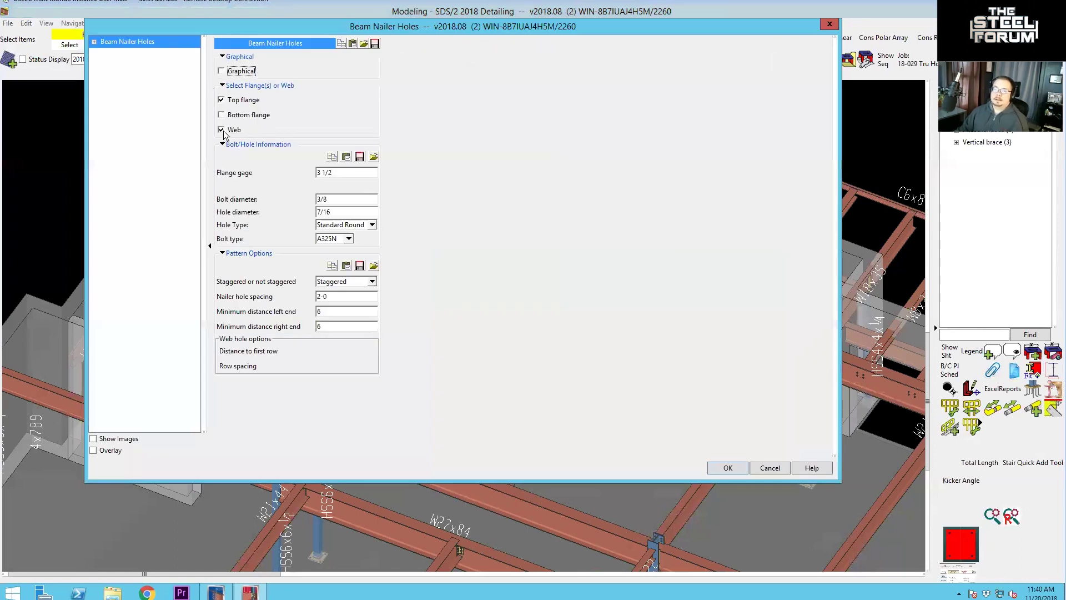
double_click(340, 200)
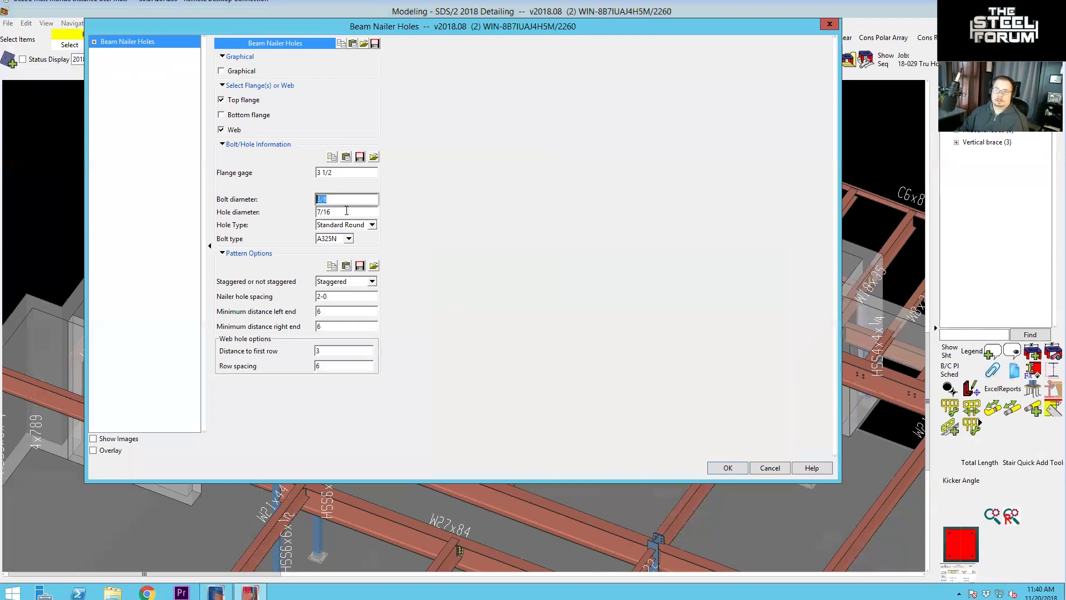
double_click(346, 211)
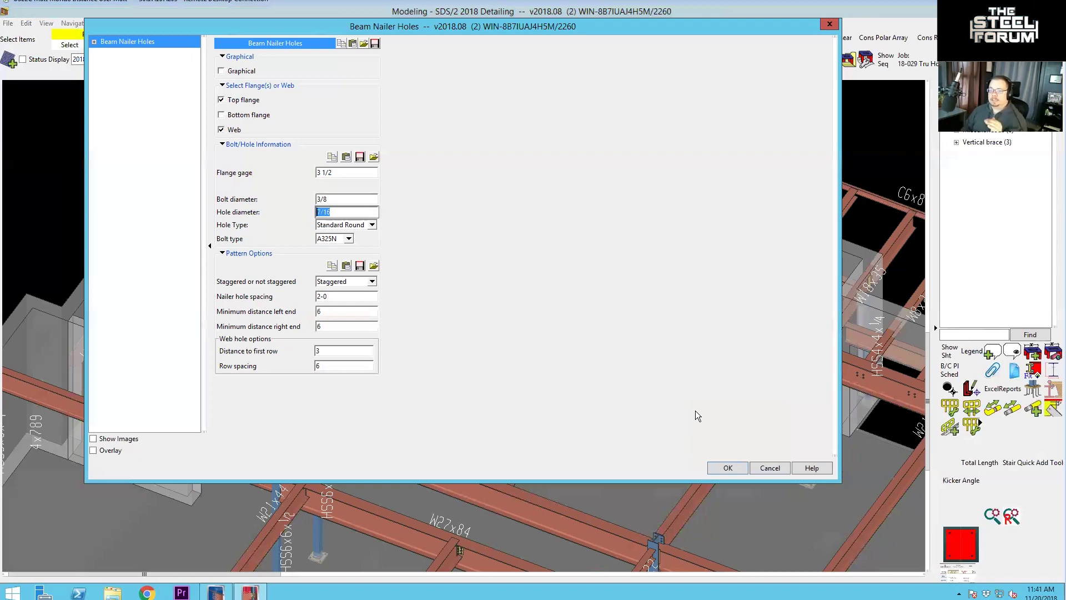
Apply the nailer hole settings and inspect the staggered holes along the green W21x44 beam
key(Return)
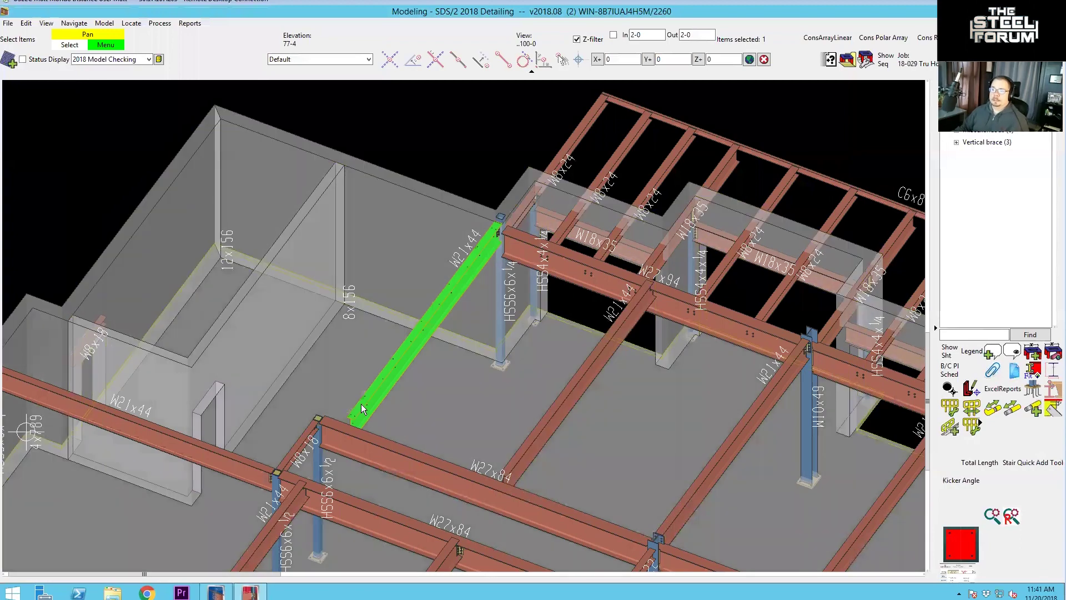
scroll(362, 409, up, 5)
middle_drag(437, 364, 369, 298)
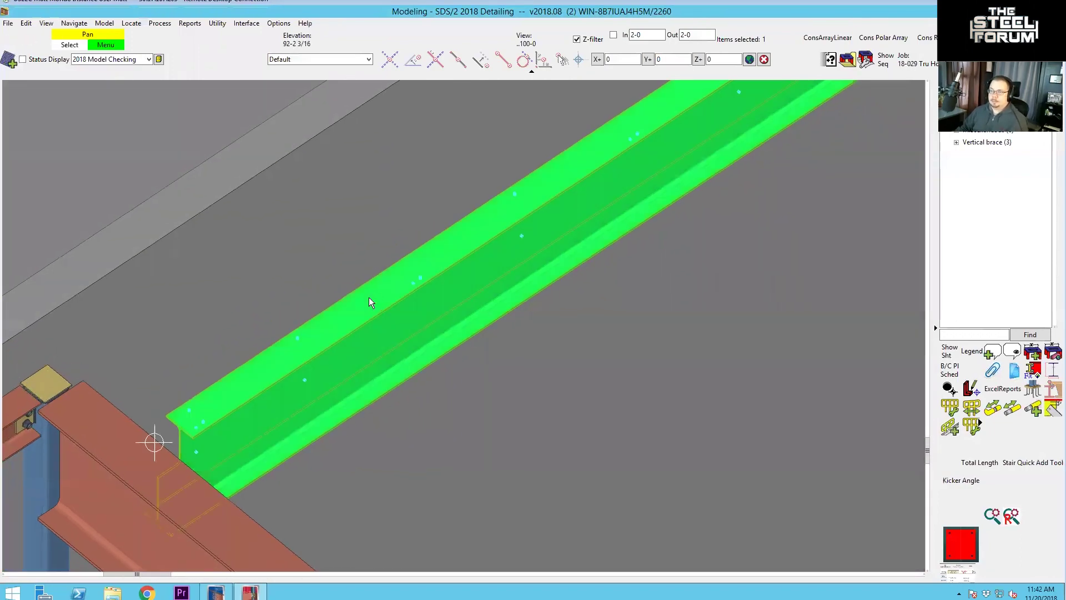
scroll(389, 294, down, 2)
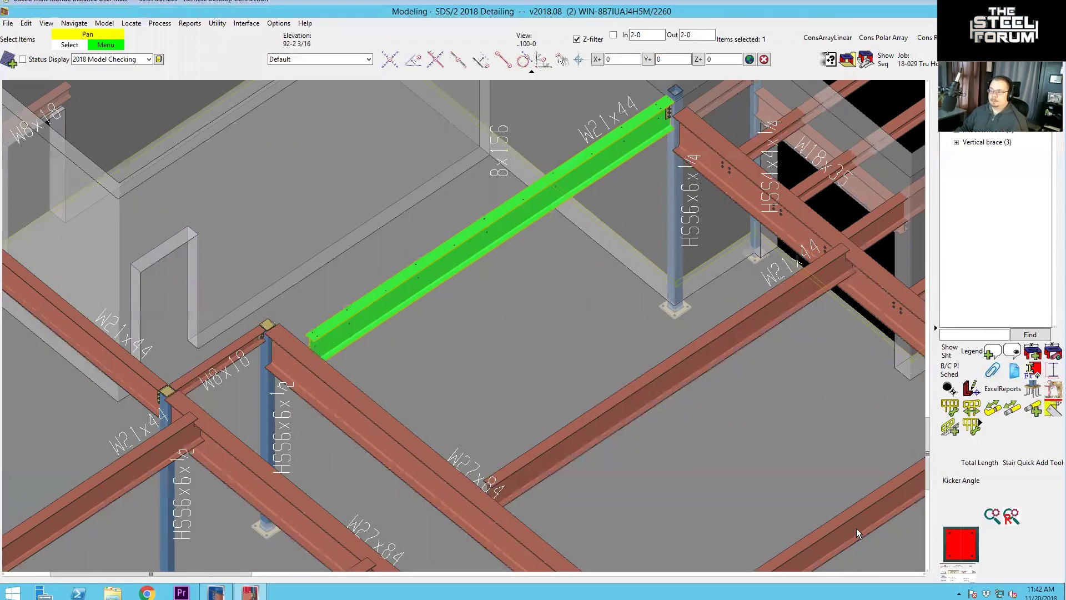
key(Return)
drag(714, 444, 547, 349)
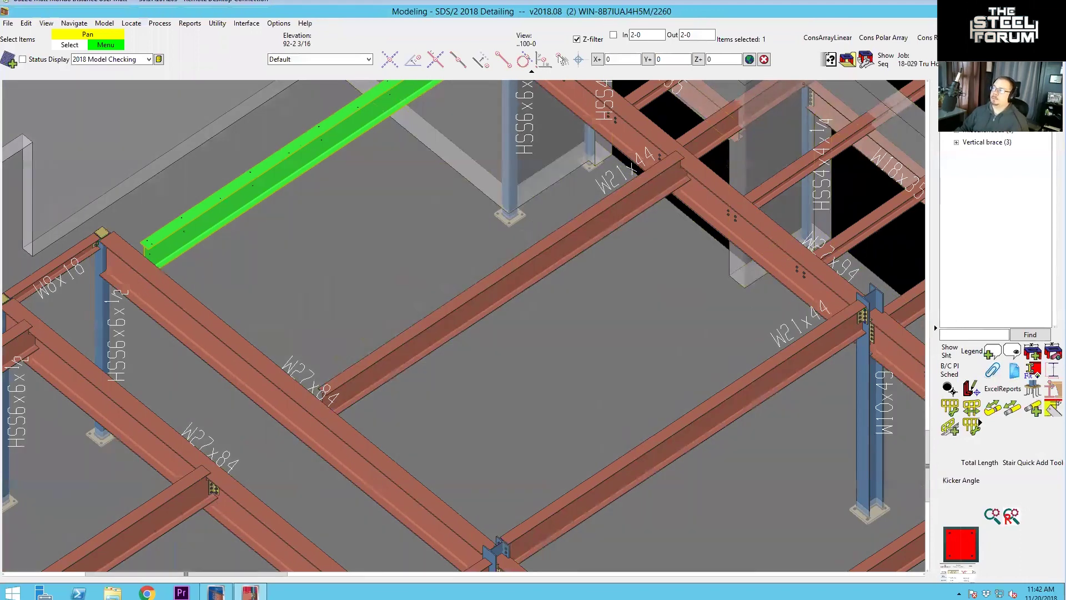
Expand beam B_23 in the model tree and select its Beam Nailer Holes component
double_click(979, 142)
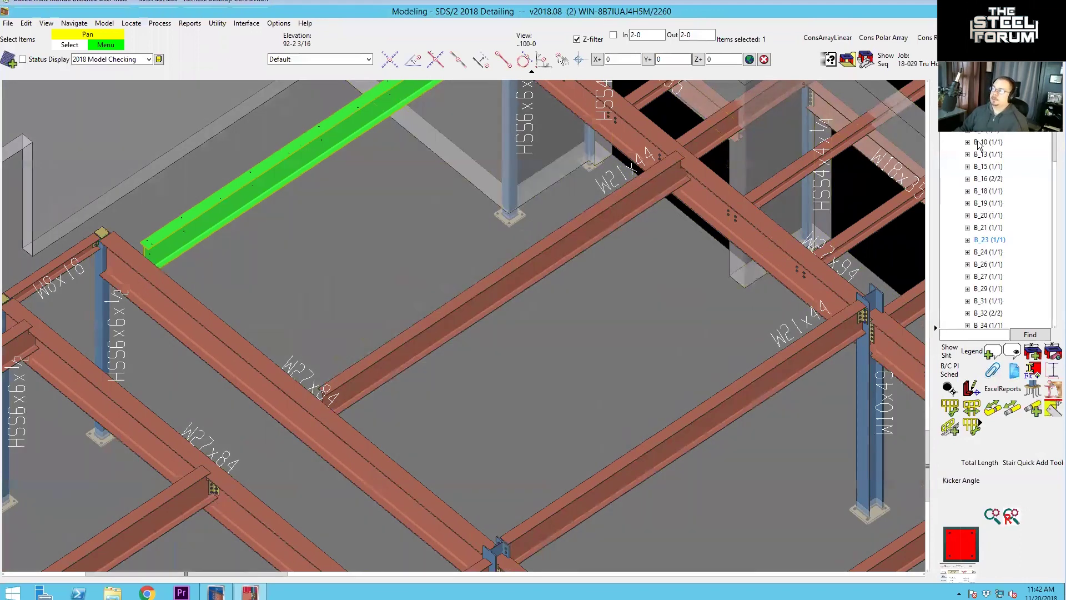
click(968, 239)
click(979, 252)
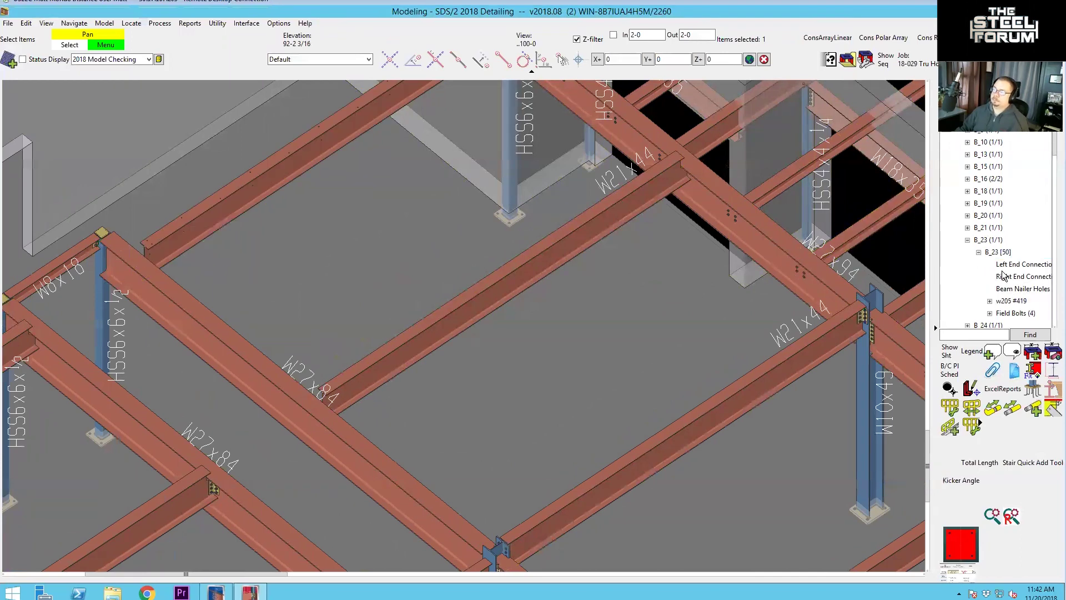
click(1017, 289)
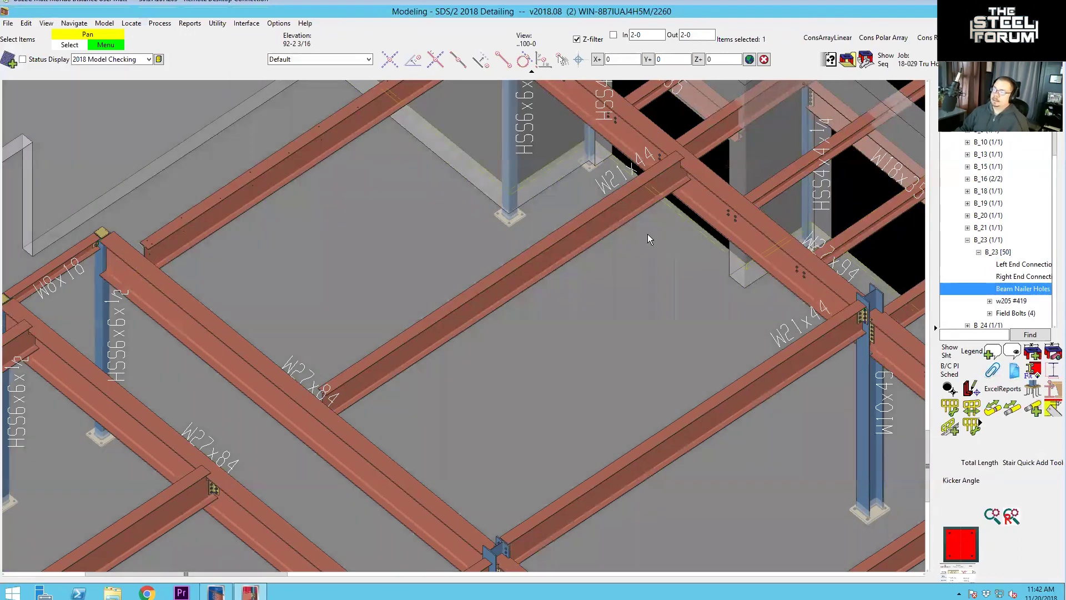
Copy the Beam Nailer Holes component onto the neighbouring W21x44 beam
right_click(600, 268)
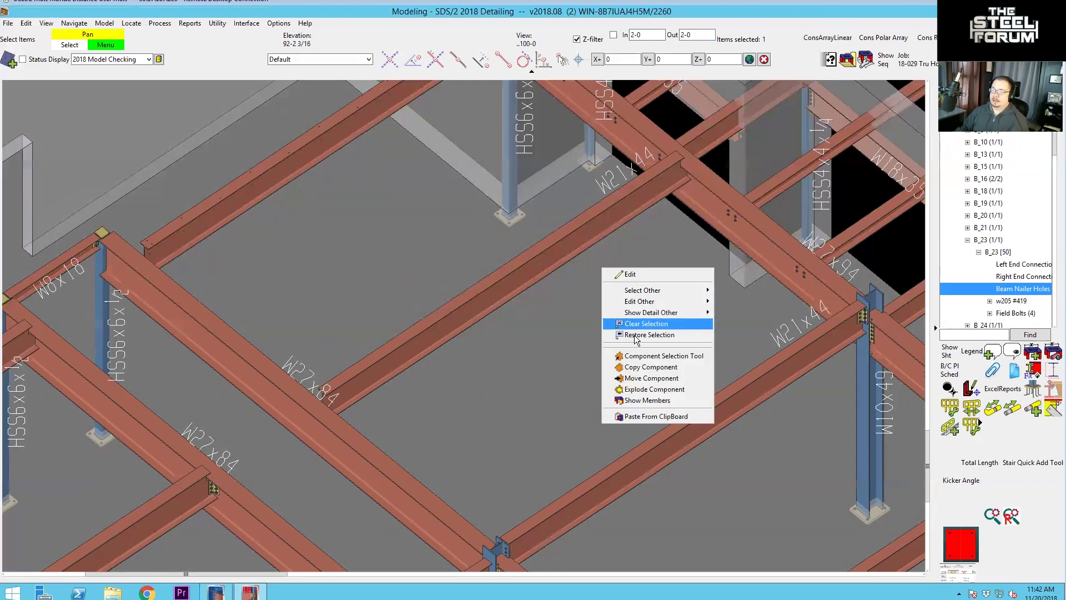
click(641, 368)
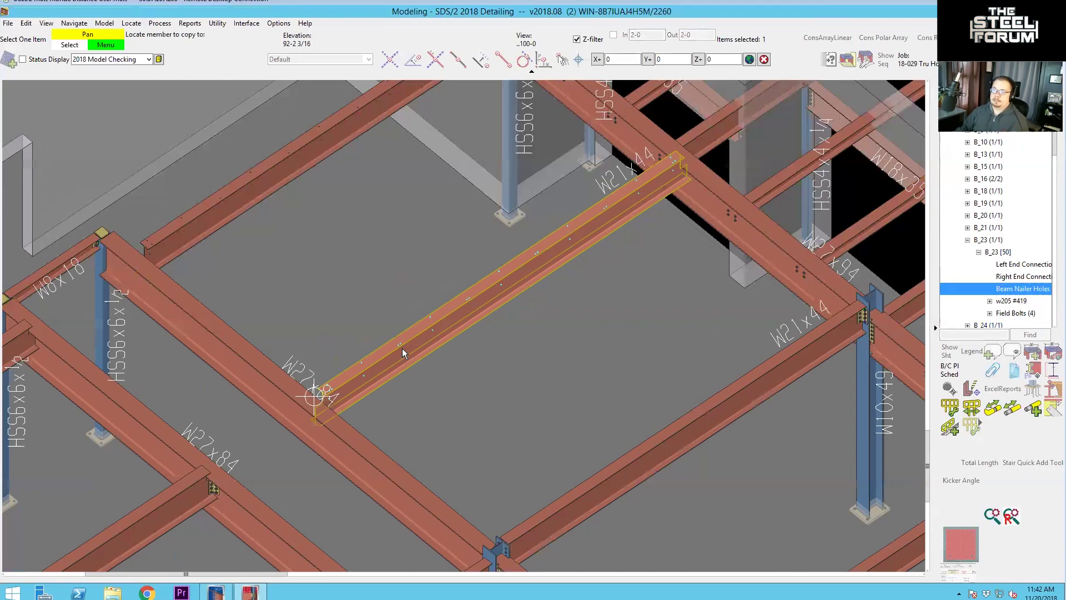
scroll(402, 350, up, 3)
scroll(402, 348, down, 5)
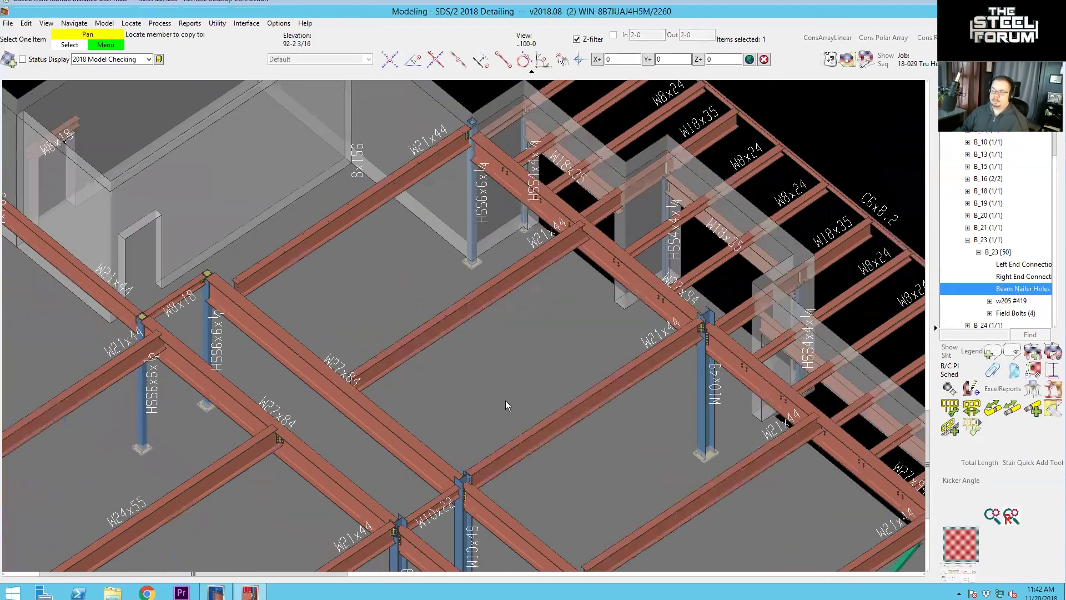
scroll(505, 401, up, 2)
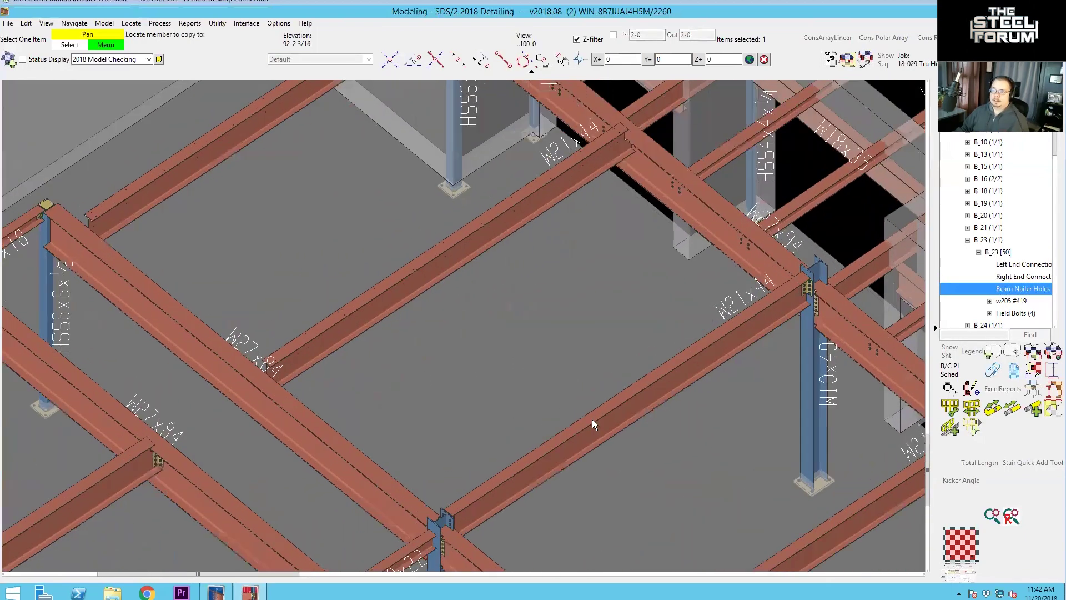
scroll(571, 455, up, 3)
click(572, 460)
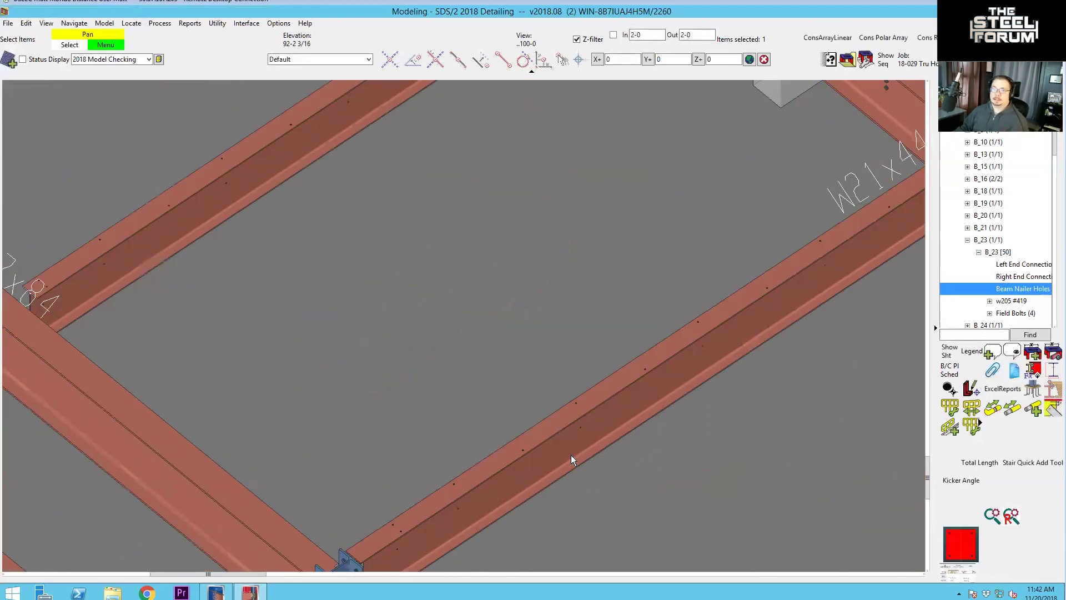
scroll(566, 452, up, 2)
scroll(531, 395, down, 6)
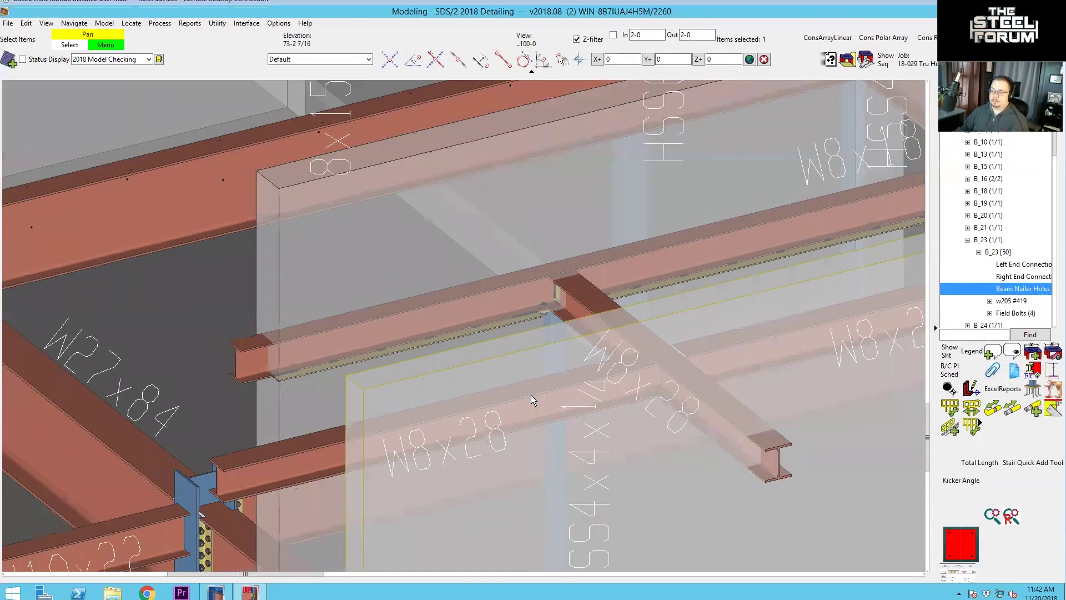
scroll(324, 439, up, 5)
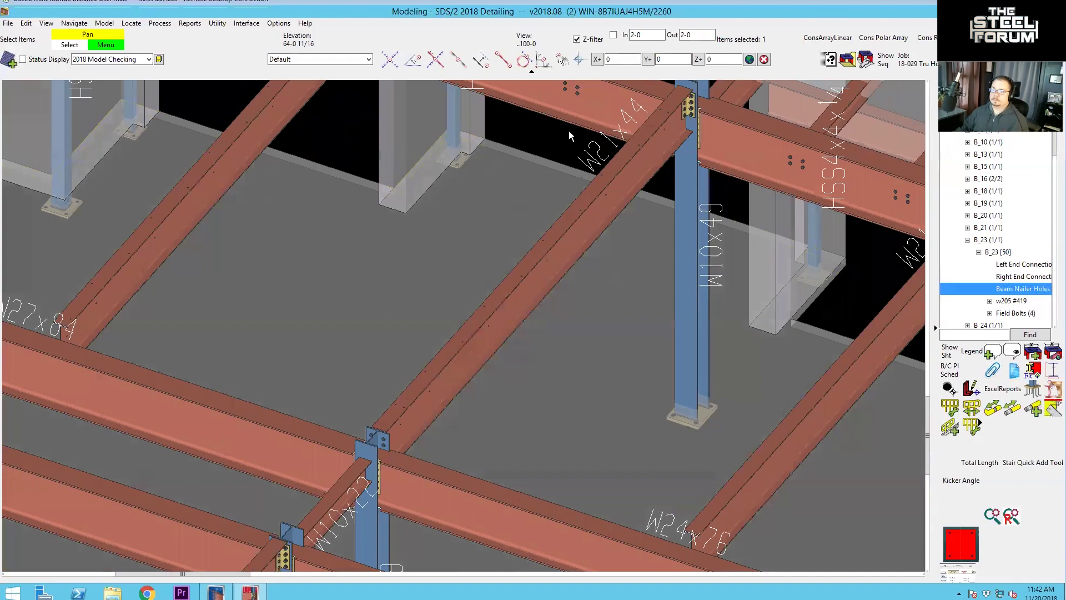
Clear the selection and select the five target beams in the model
click(369, 342)
scroll(368, 342, down, 5)
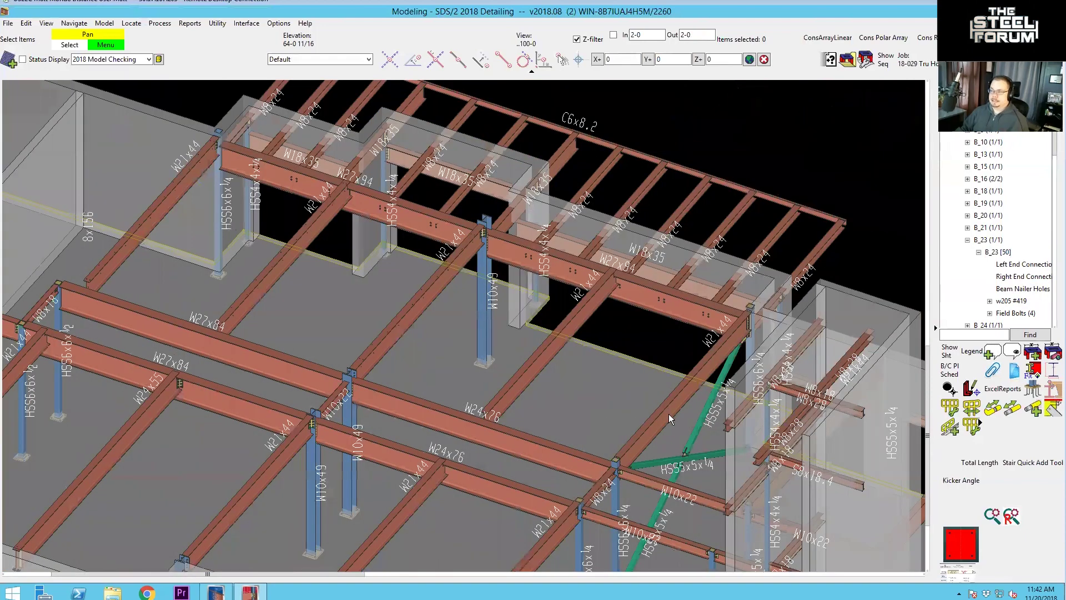
scroll(668, 414, up, 5)
shift+middle_drag(661, 400, 634, 359)
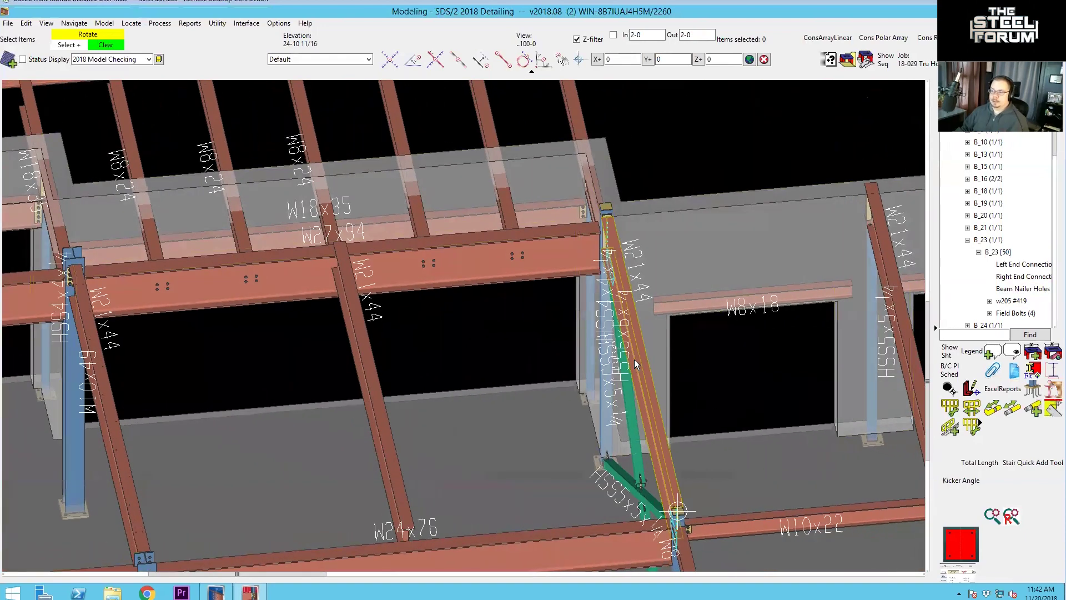
click(634, 359)
click(382, 395)
scroll(286, 394, down, 3)
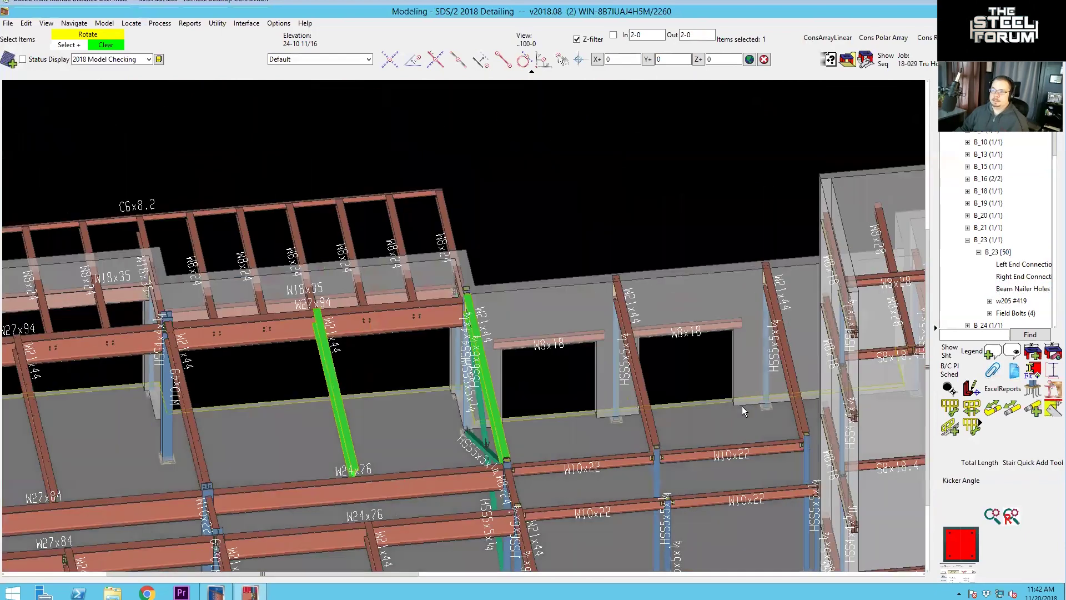
shift+middle_drag(635, 378, 668, 374)
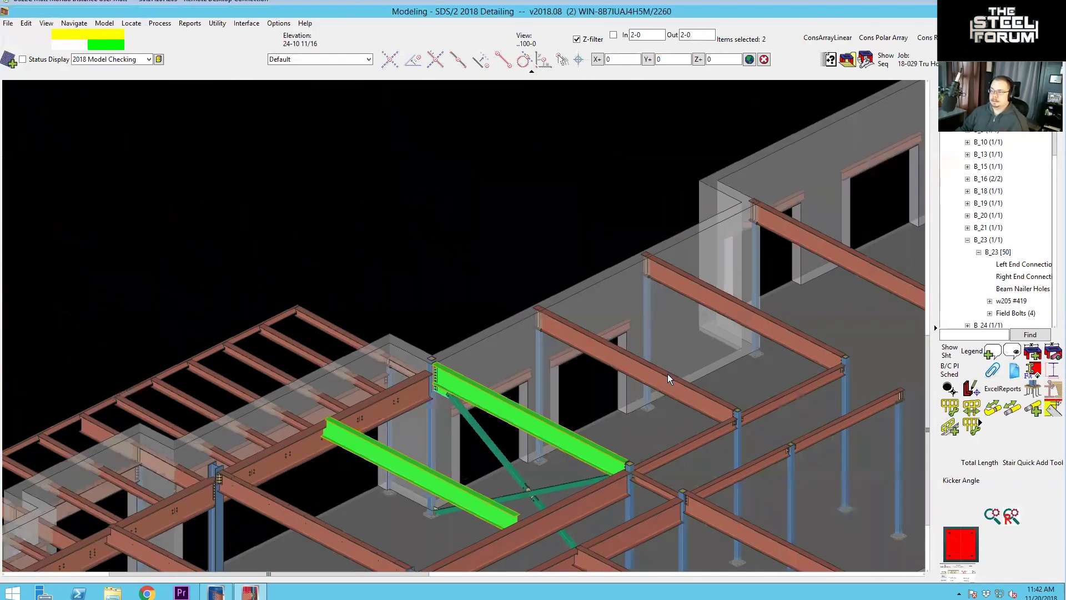
click(660, 375)
click(749, 308)
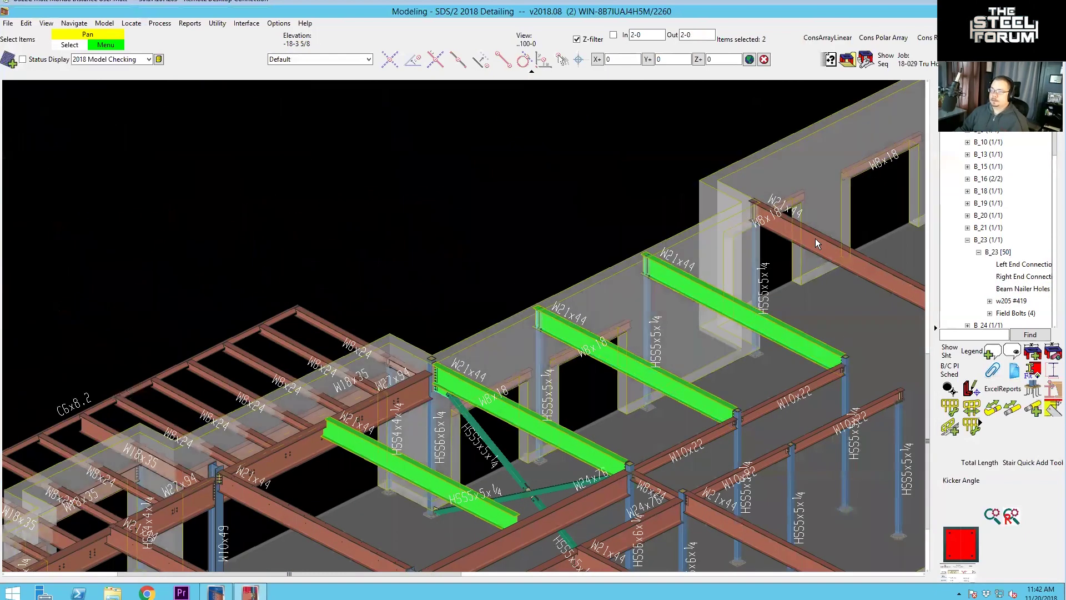
click(815, 238)
scroll(859, 292, down, 2)
scroll(858, 292, up, 2)
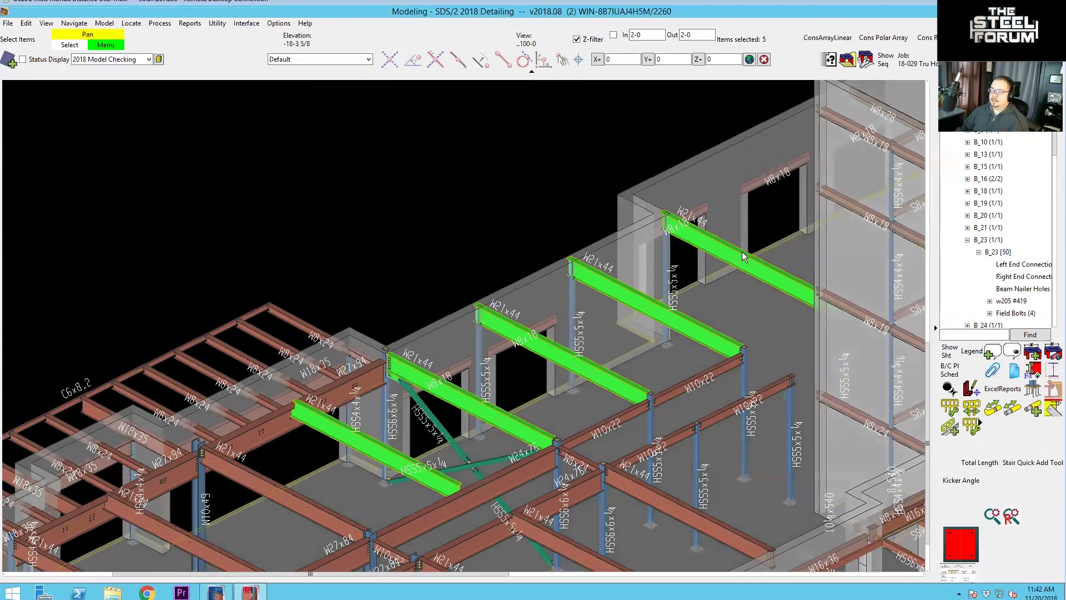
click(747, 262)
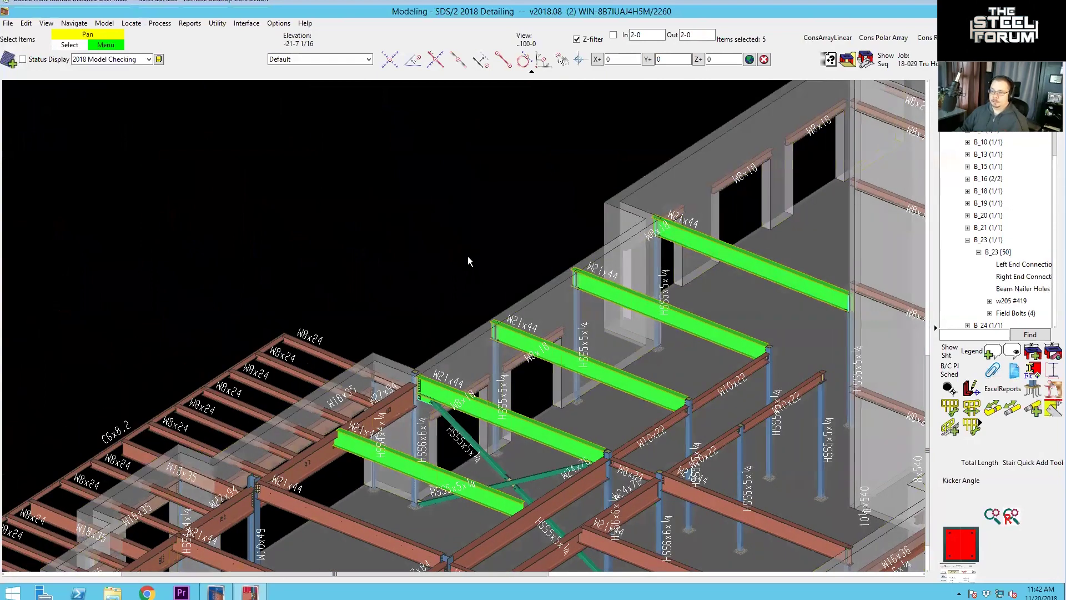
Add Beam Nailer Holes to the selected beams using the default settings
key(Return)
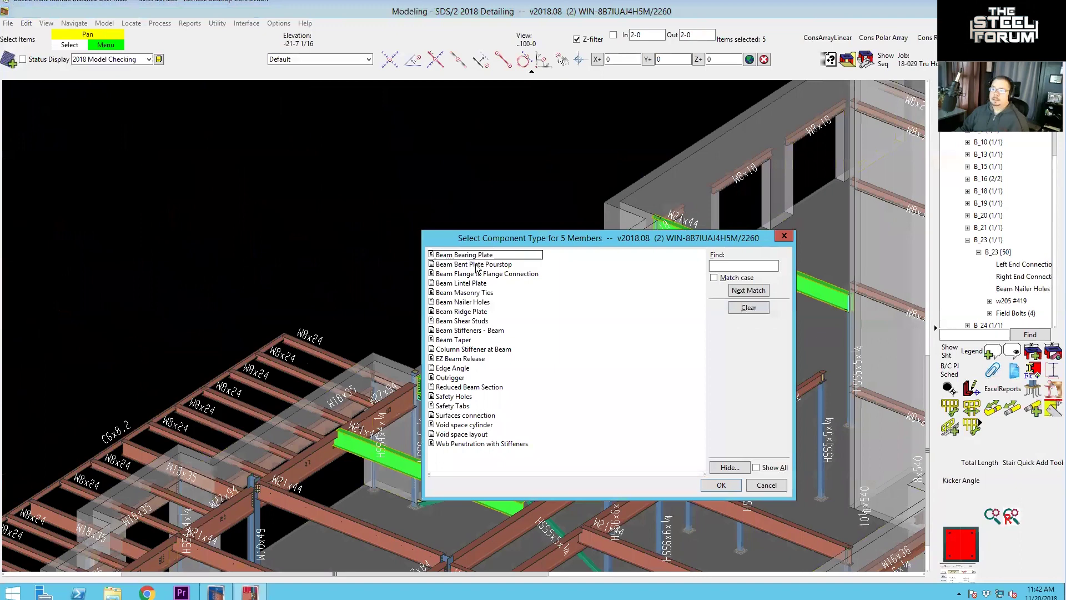
double_click(455, 303)
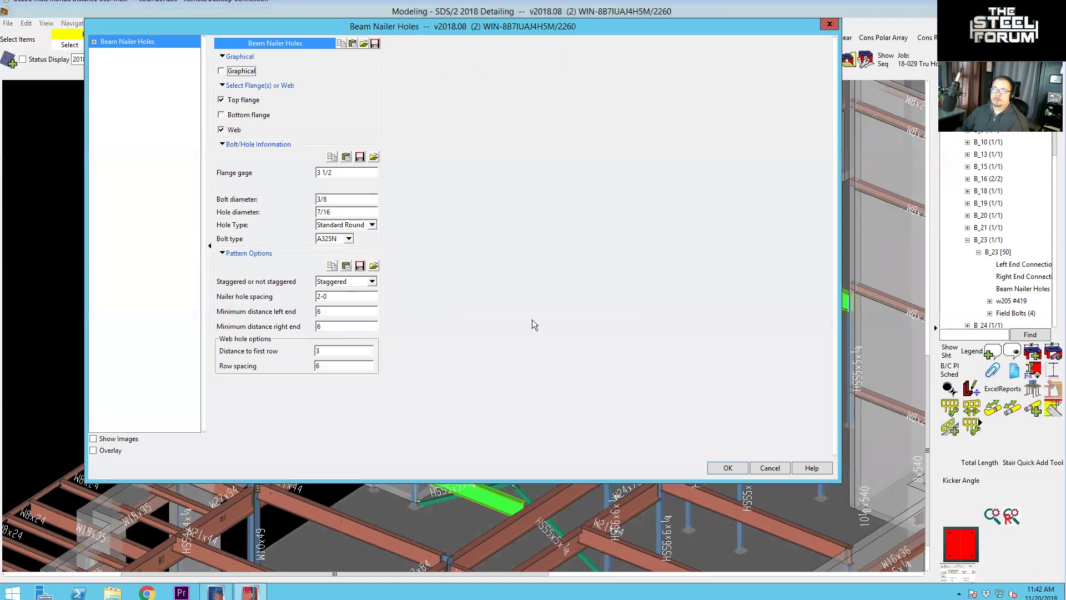
key(Return)
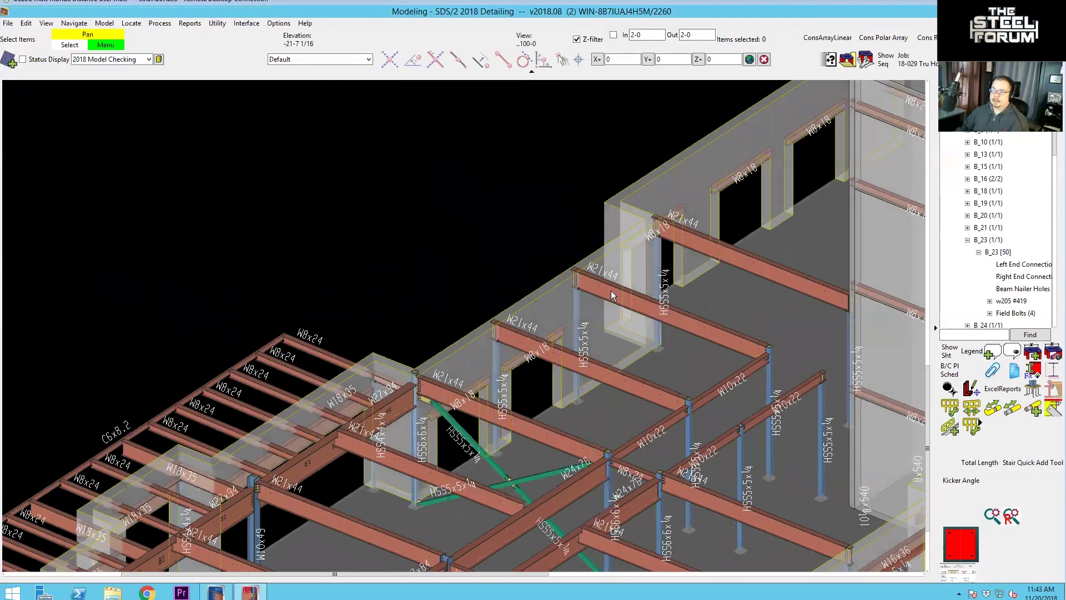
Zoom to check the new nailer holes, then fly to the W27x84 beam area
scroll(611, 291, up, 5)
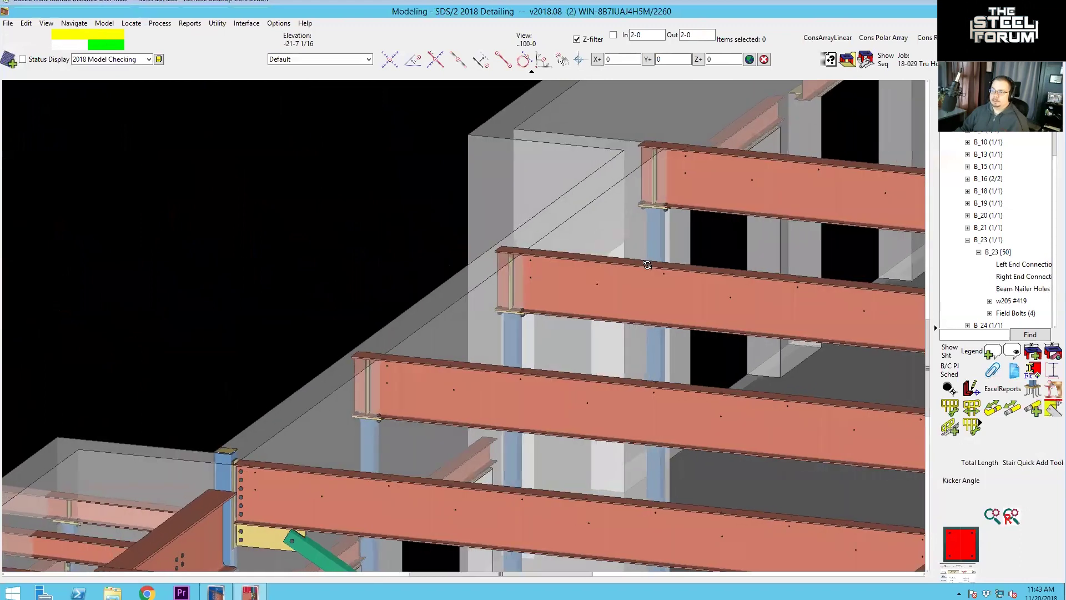
scroll(647, 265, down, 4)
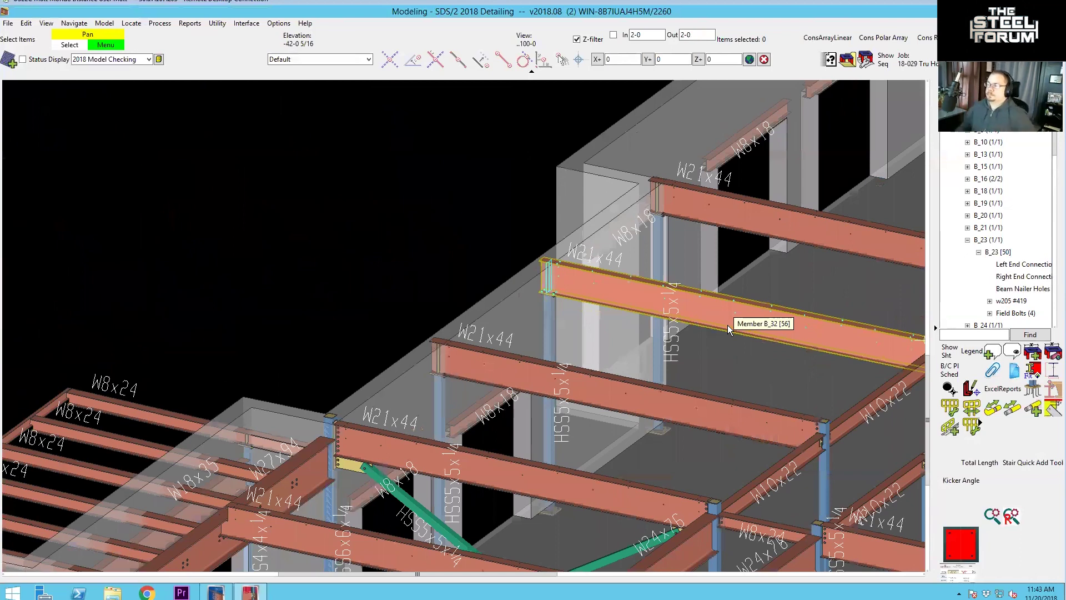
scroll(678, 253, down, 1)
scroll(583, 241, down, 1)
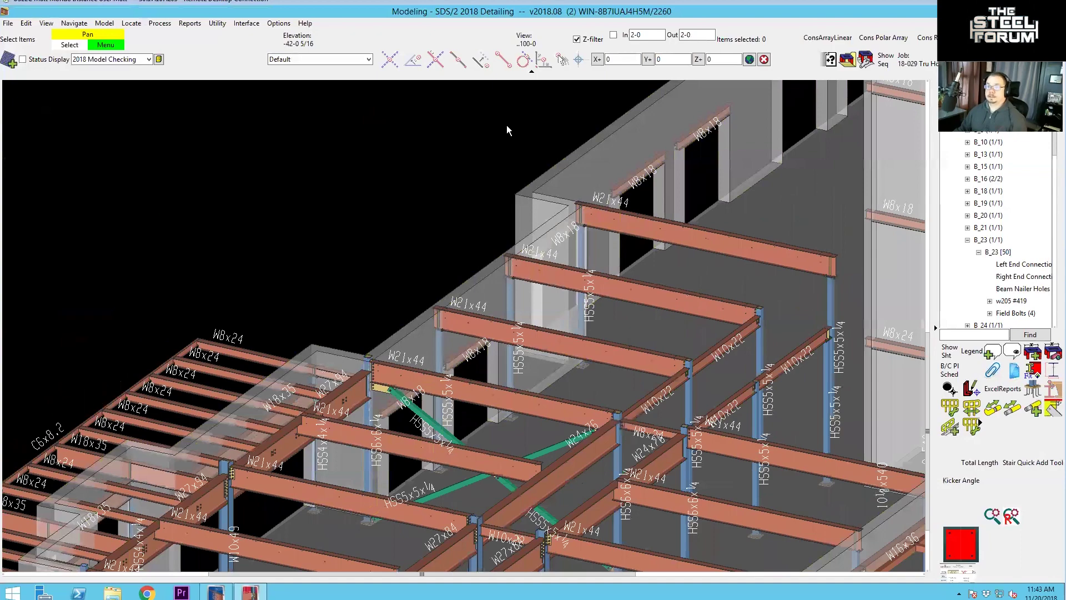
click(1006, 293)
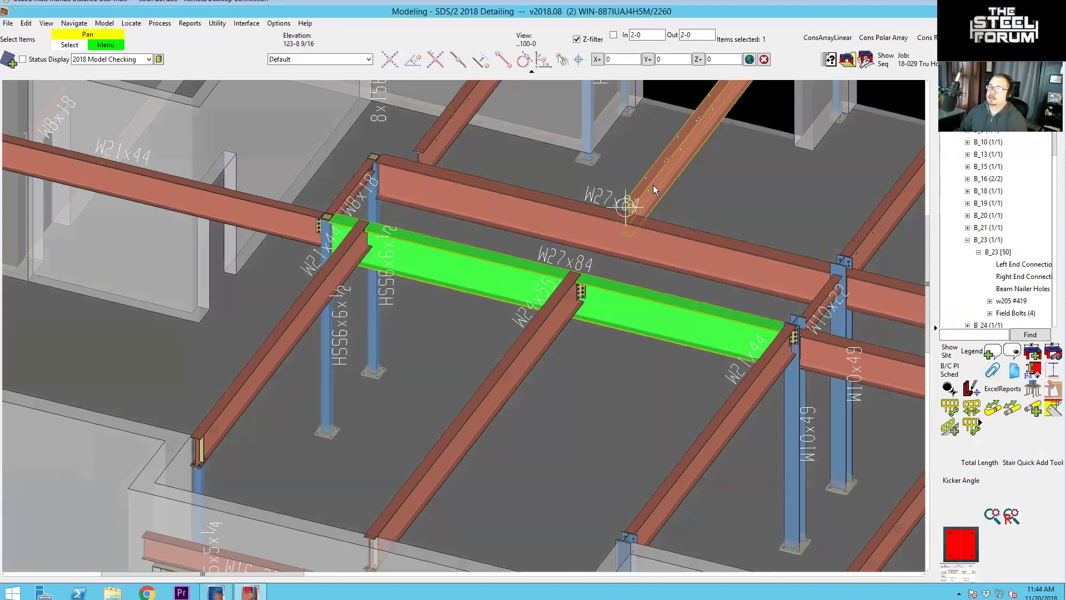
click(653, 185)
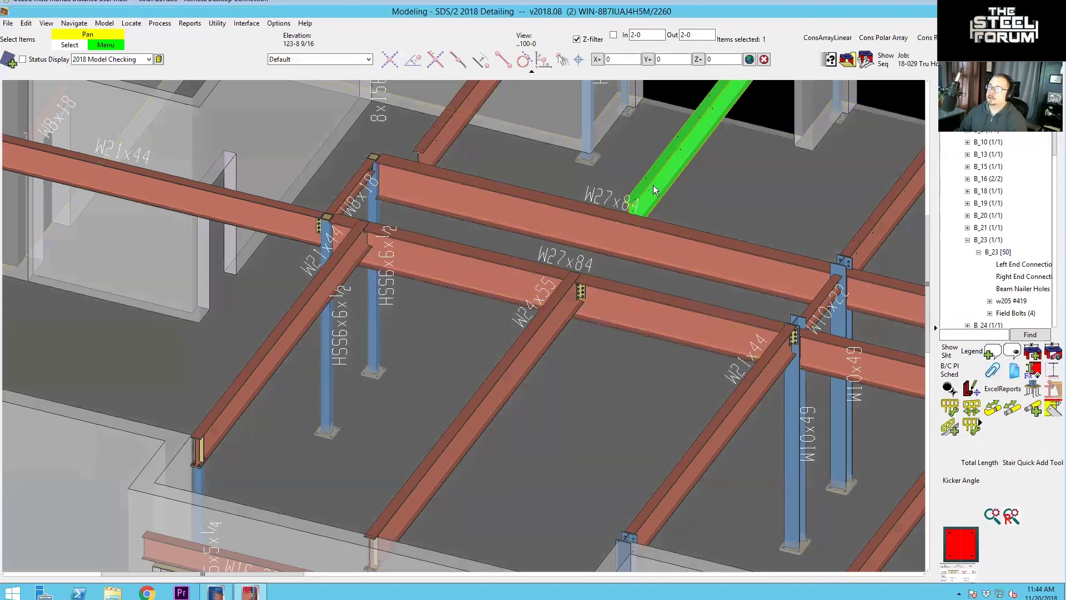
Copy B_23's Beam Nailer Holes onto the W27x84 beam, dismissing the failed-hole warnings
click(465, 112)
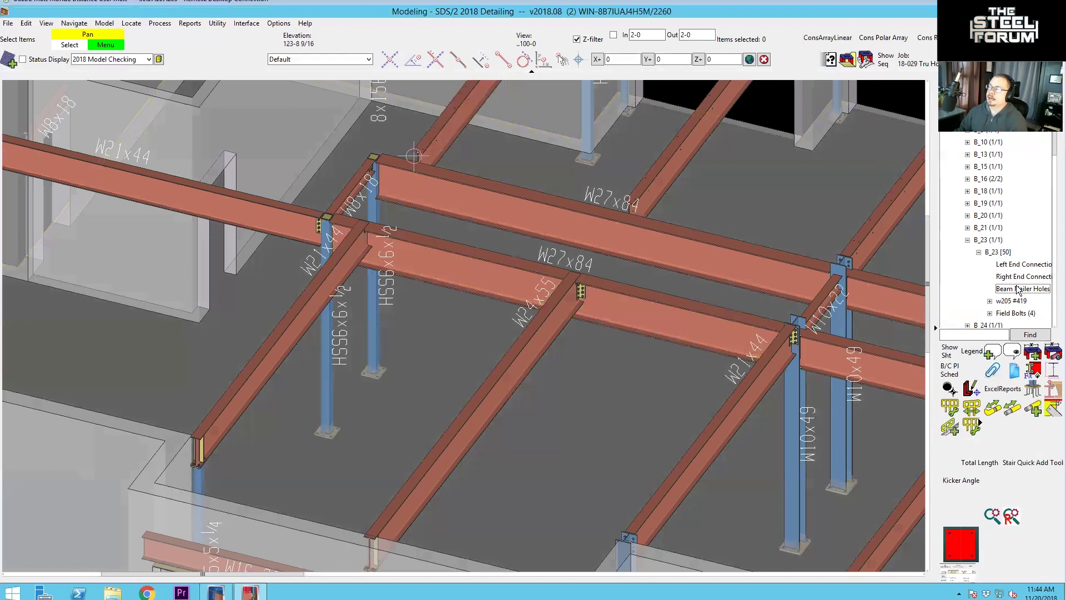
click(747, 123)
right_click(728, 201)
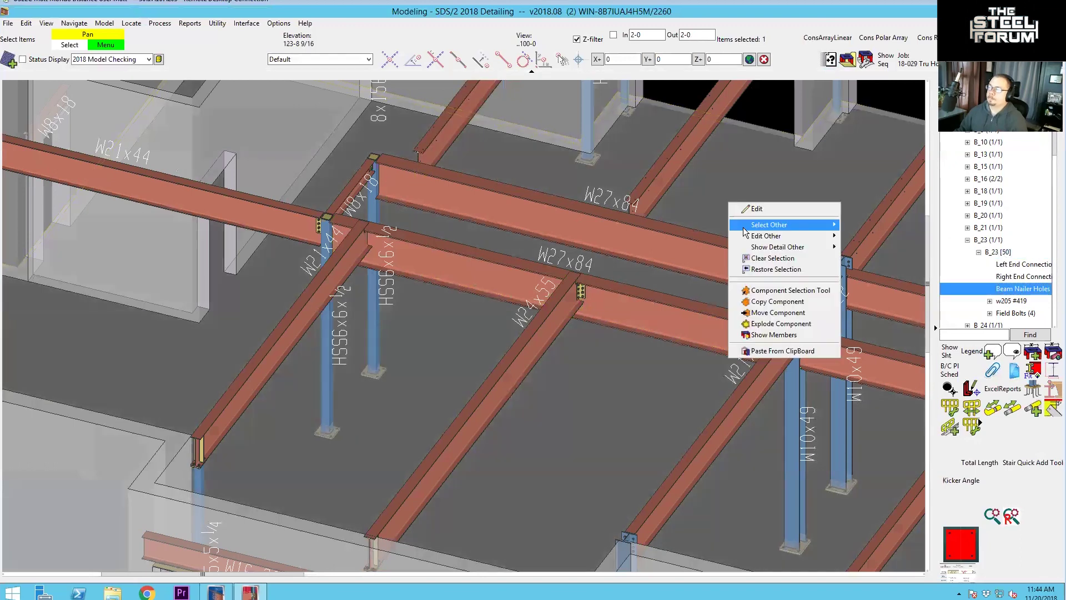
click(755, 303)
click(596, 302)
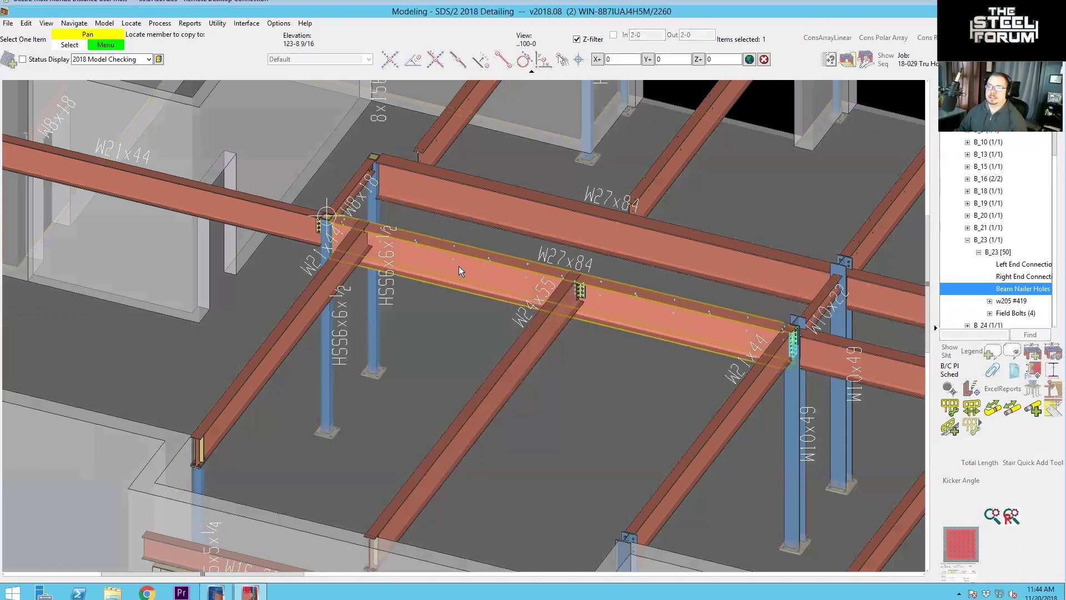
click(459, 271)
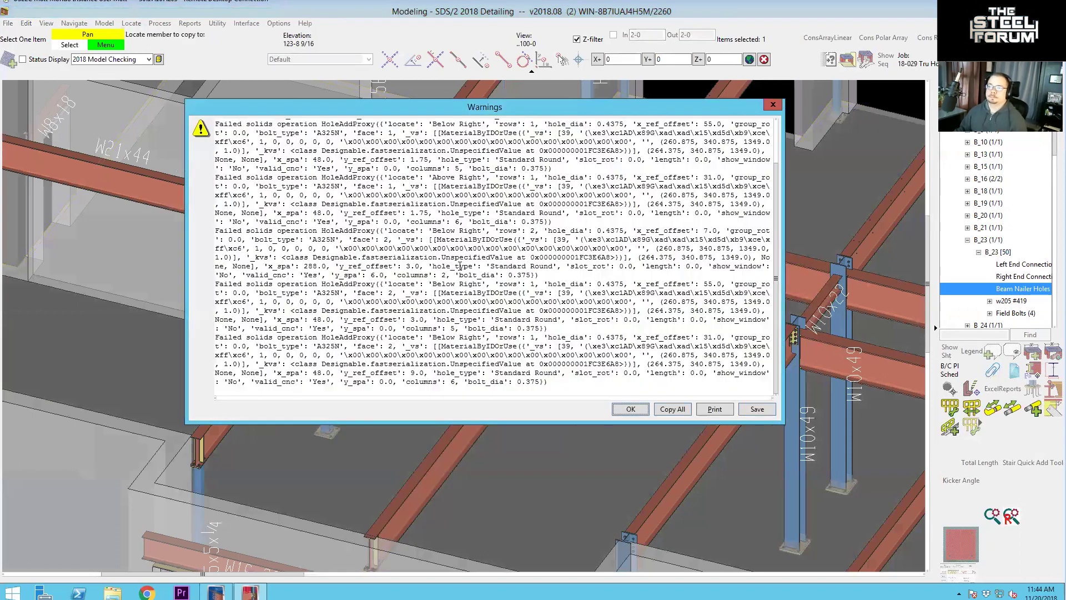
click(633, 411)
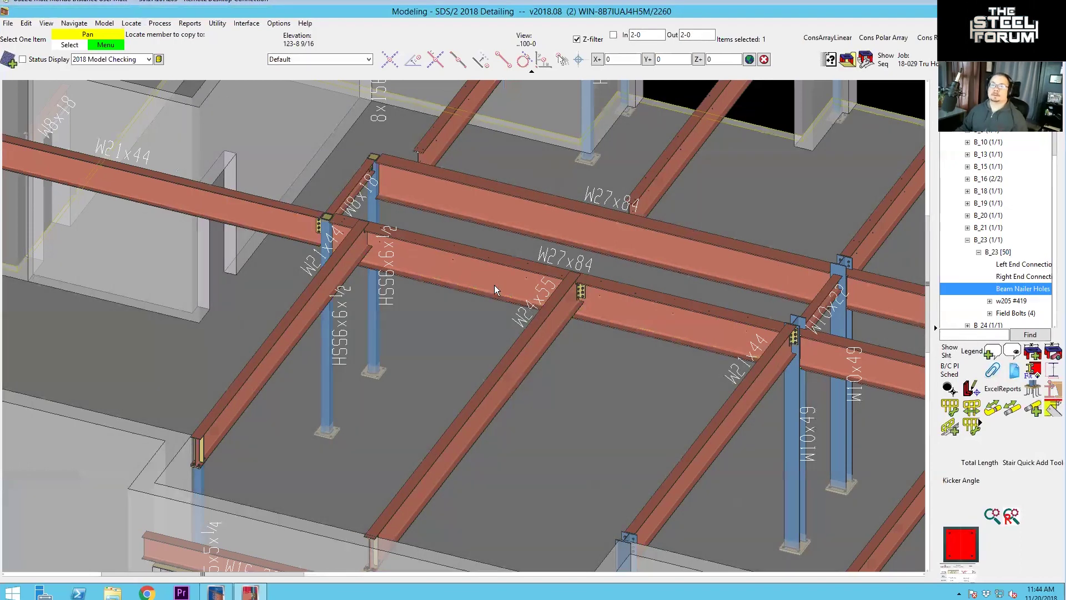
scroll(494, 285, up, 5)
click(463, 257)
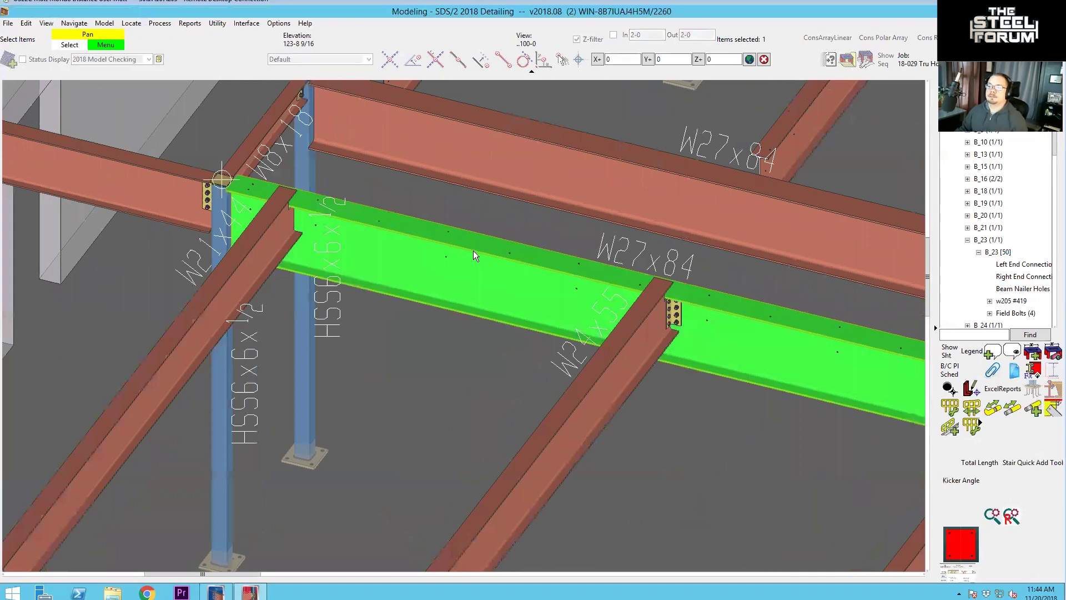
Delete the duplicate Beam Nailer Holes component from the W27x84 beam
double_click(474, 254)
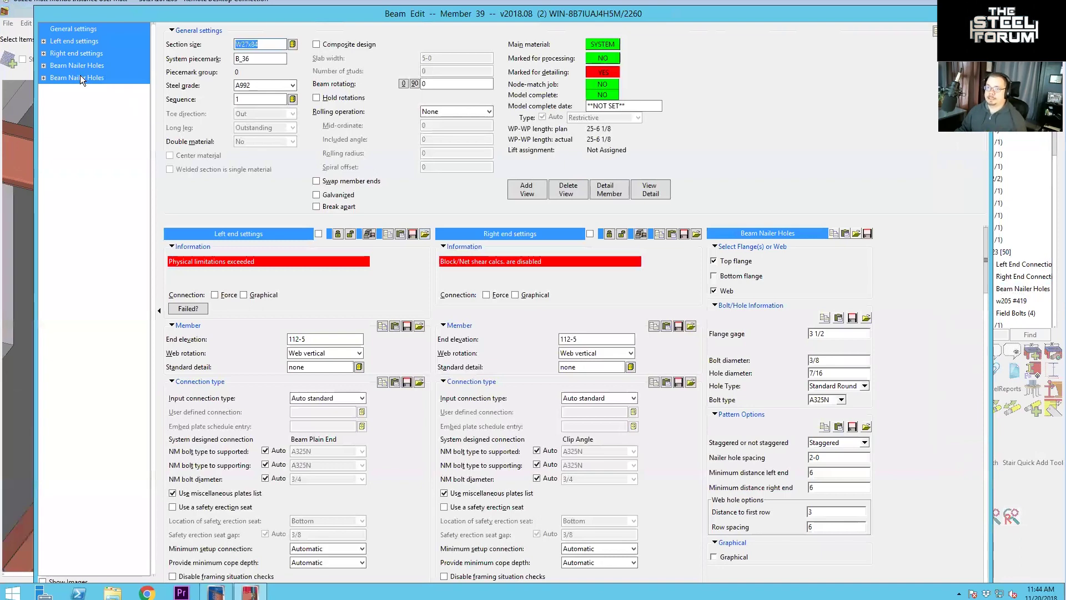
right_click(80, 74)
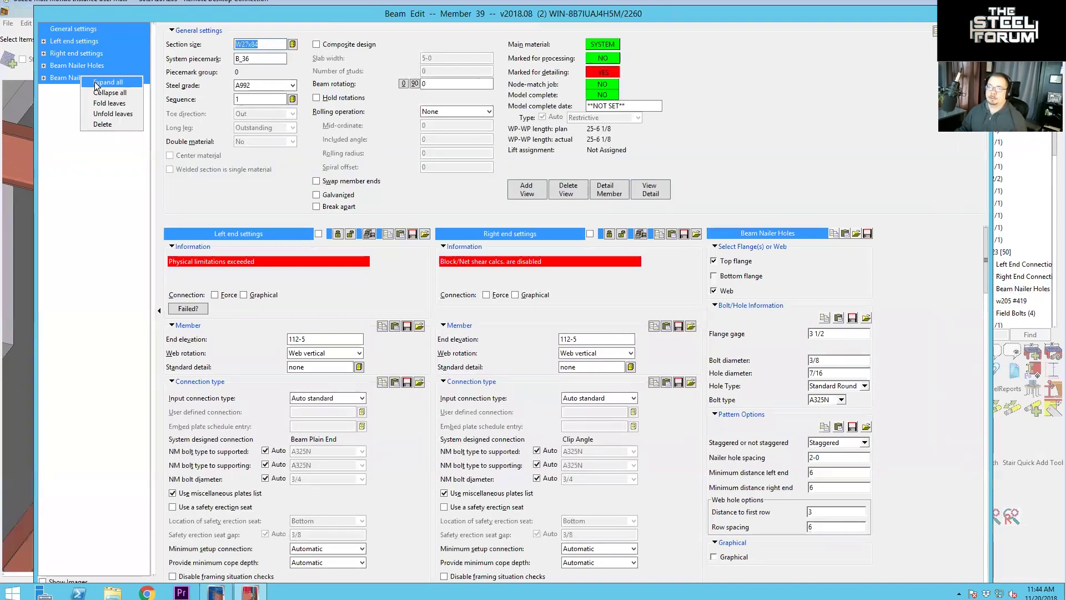
click(99, 124)
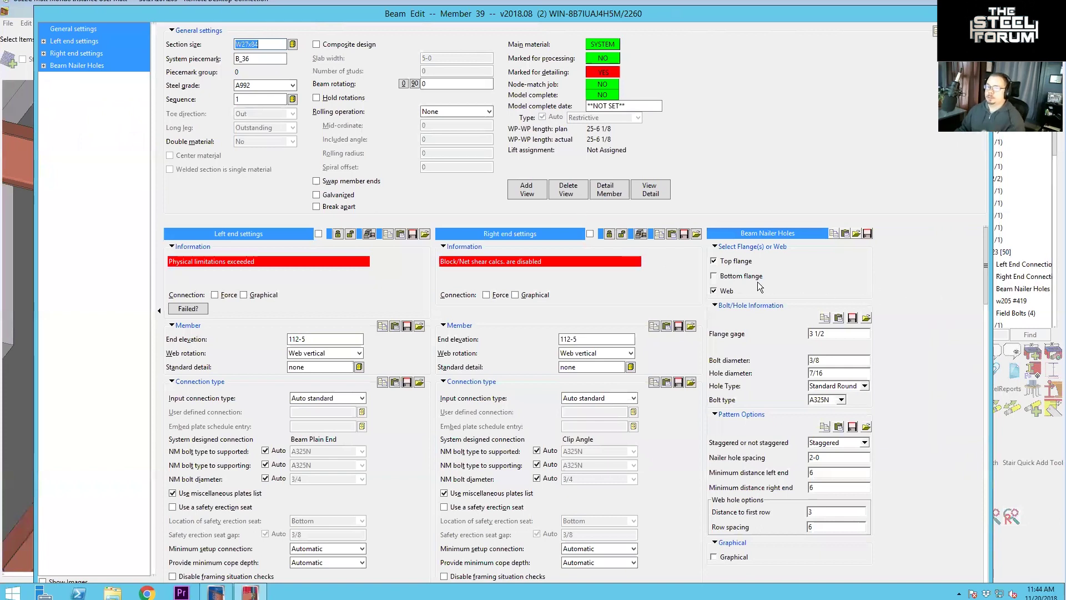
Set the W27x84 nailer holes' flange gage to 5 1/2 and turn off web holes
click(836, 334)
text(5 1/2)
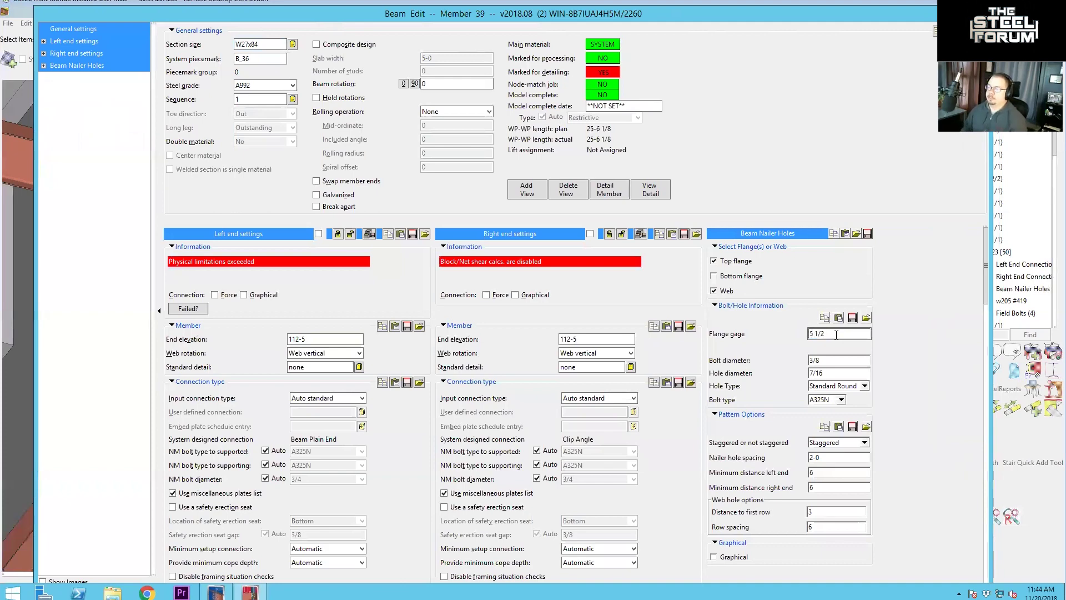
key(Return)
scroll(407, 206, up, 3)
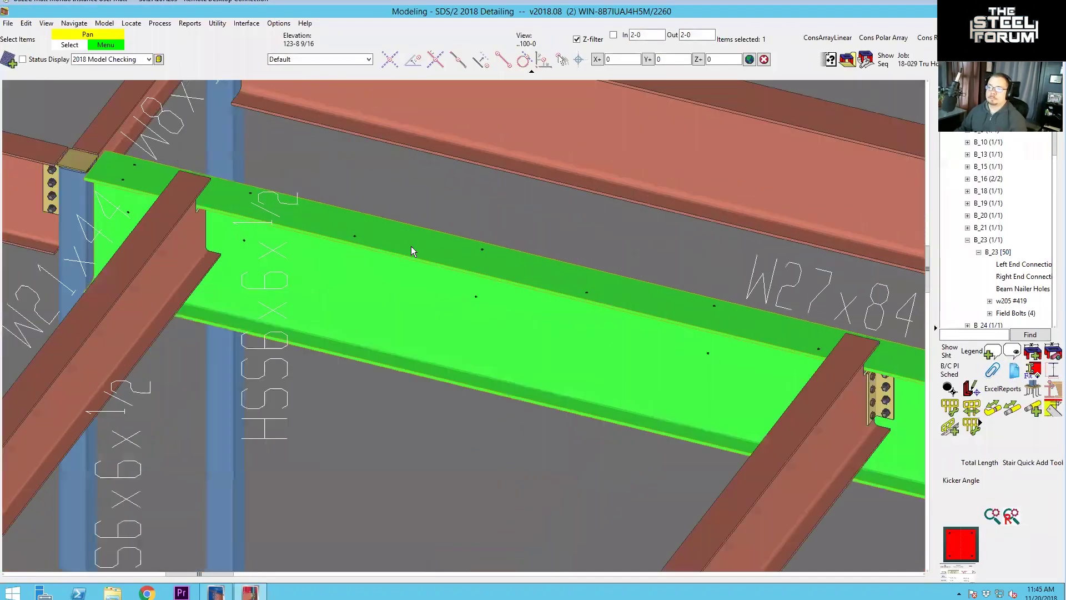
mouse_move(411, 246)
shift+middle_down()
mouse_move(409, 261)
mouse_move(369, 262)
mouse_move(416, 245)
shift+middle_up()
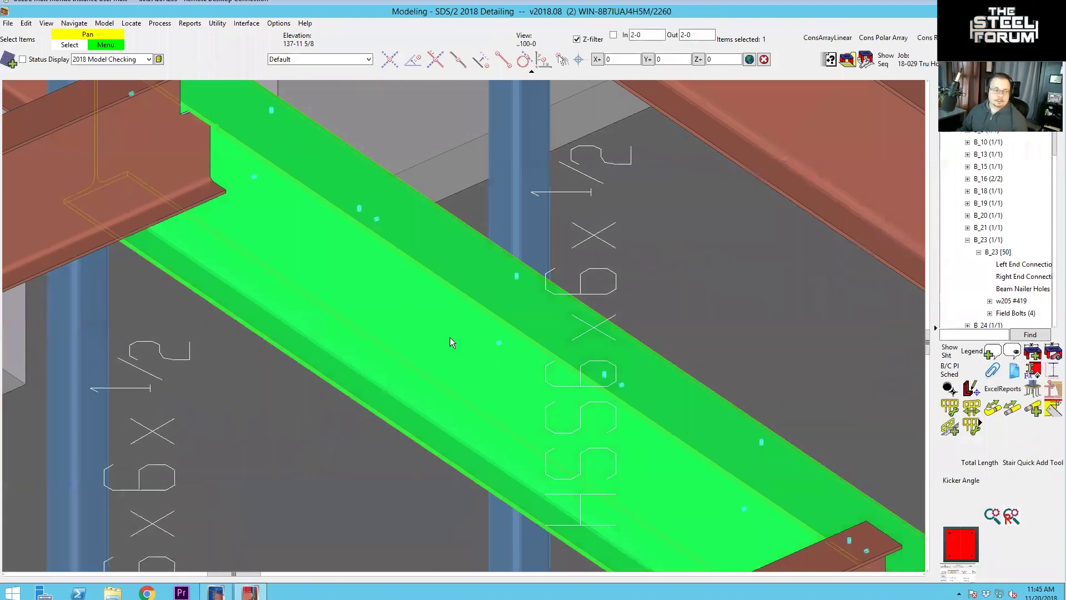
click(450, 337)
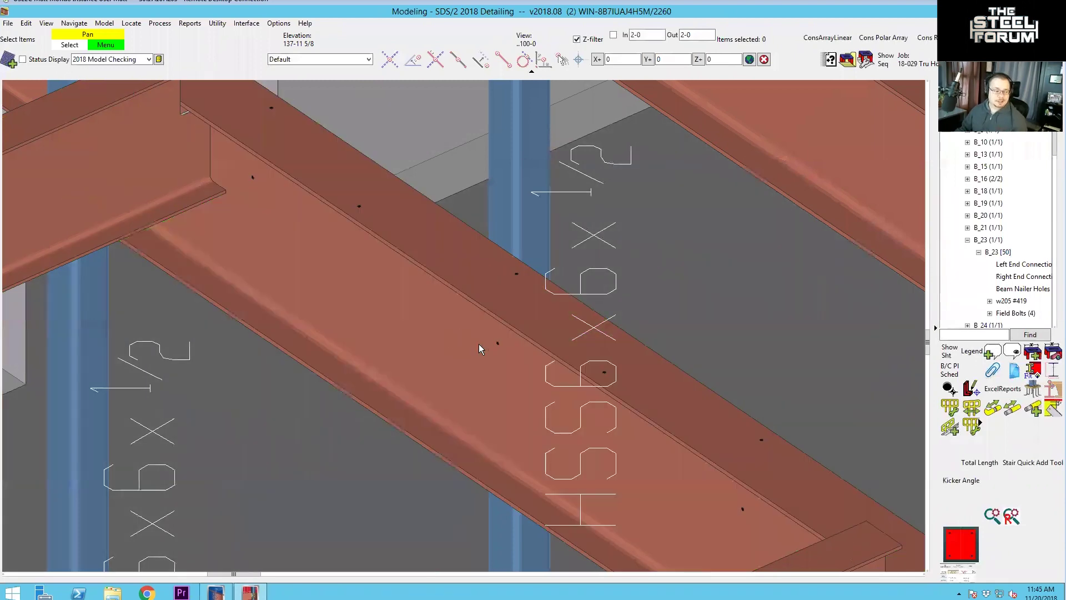
double_click(507, 356)
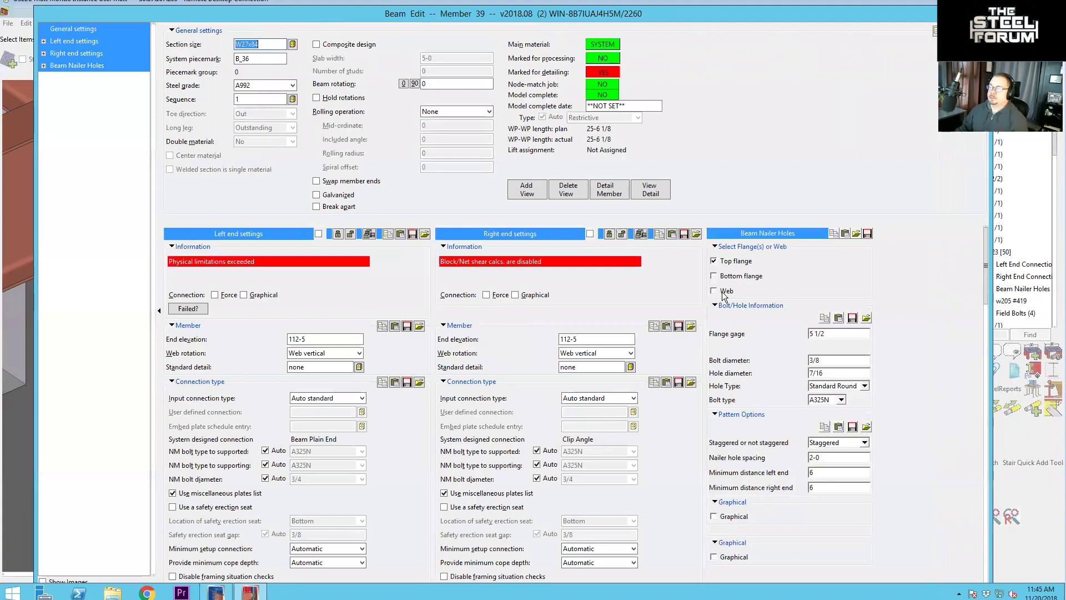
key(Return)
middle_drag(522, 347, 446, 347)
key(i)
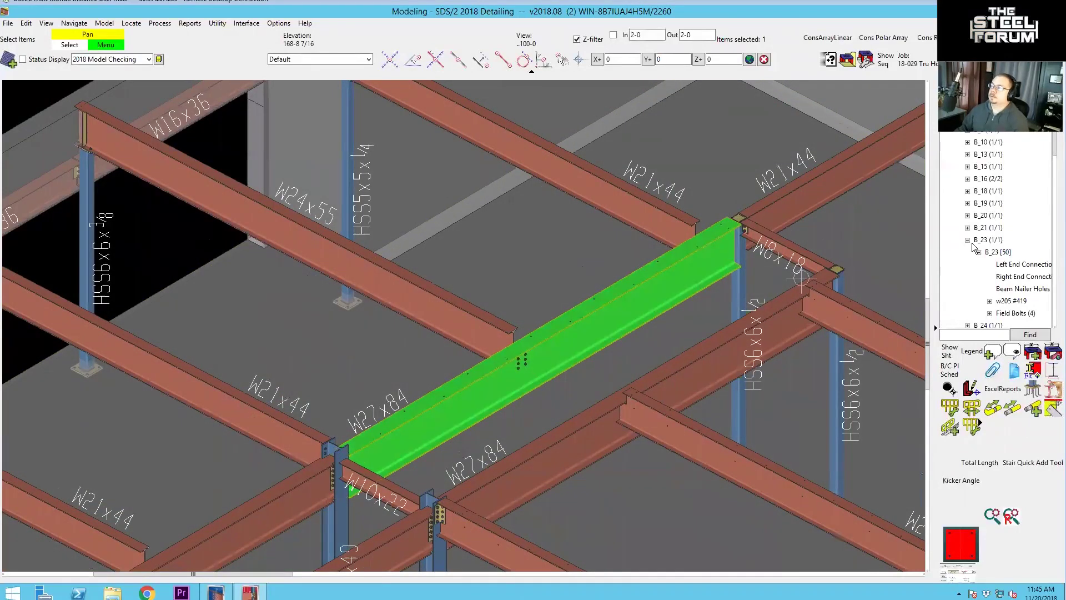
Expand member B_36 in the model tree and select its Beam Nailer Holes component
click(967, 240)
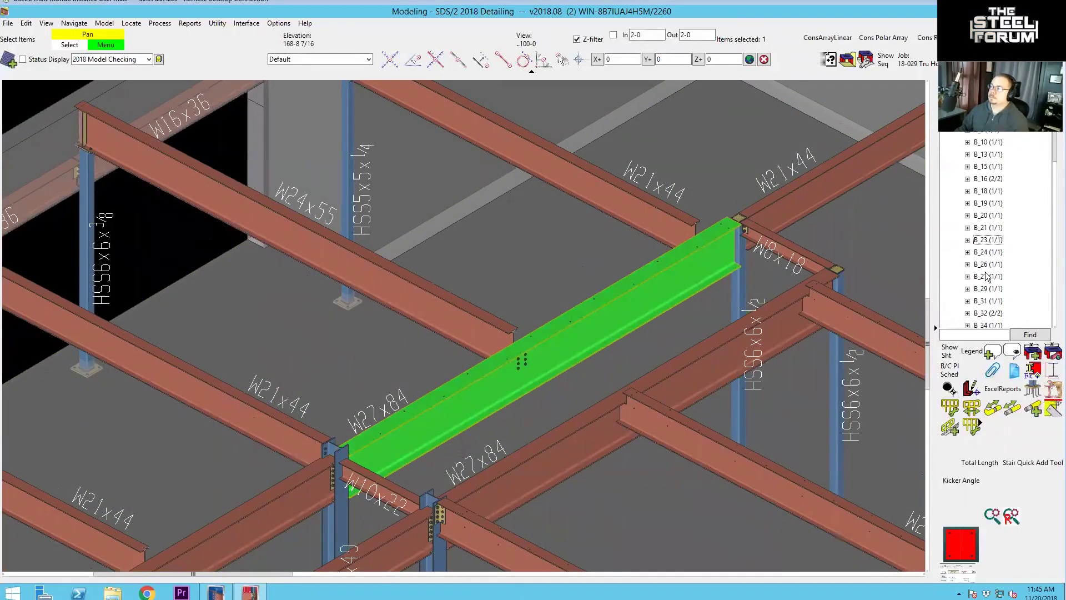
scroll(986, 276, down, 2)
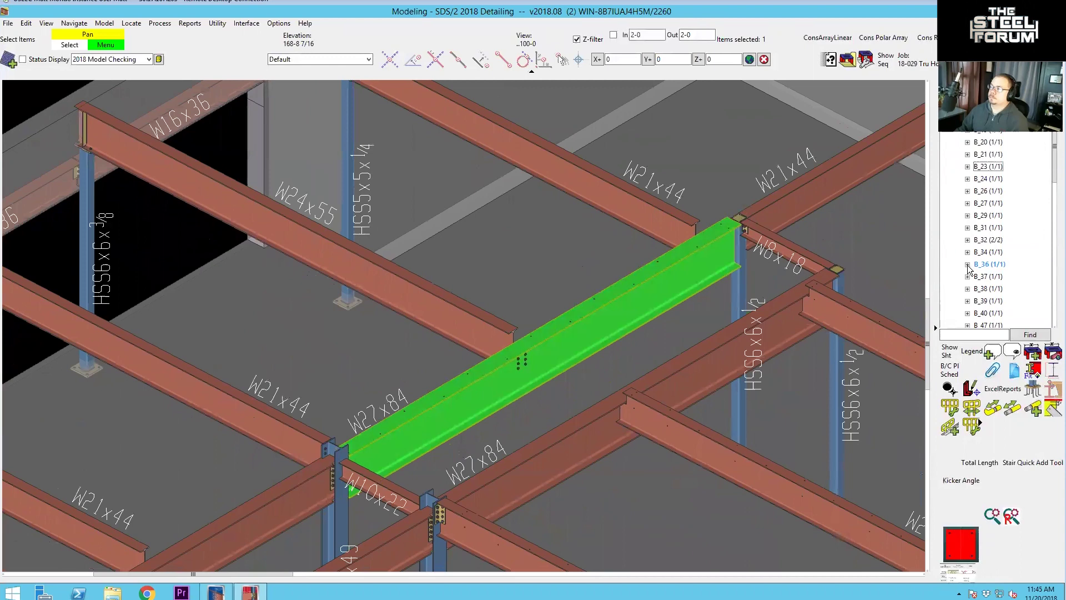
click(967, 265)
click(980, 276)
click(979, 276)
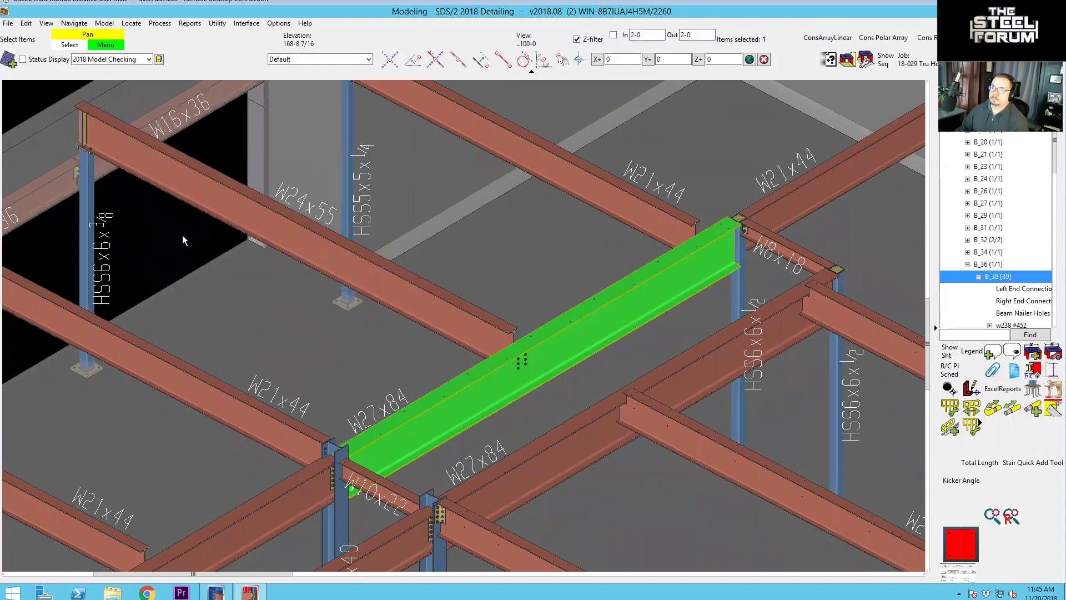
click(182, 235)
click(1000, 314)
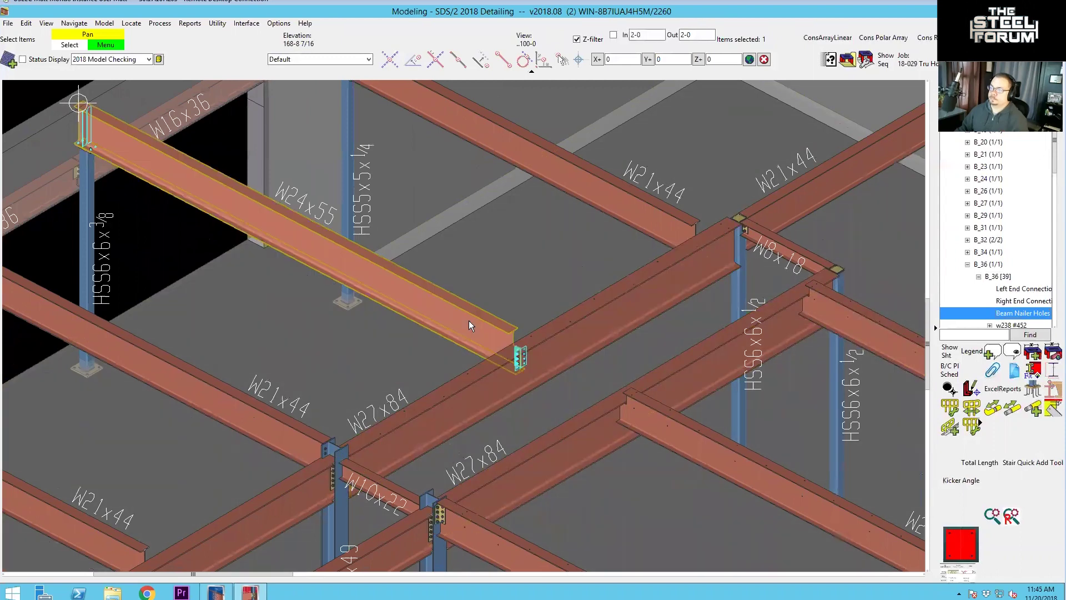
Copy B_36's Beam Nailer Holes component onto another beam
right_click(468, 319)
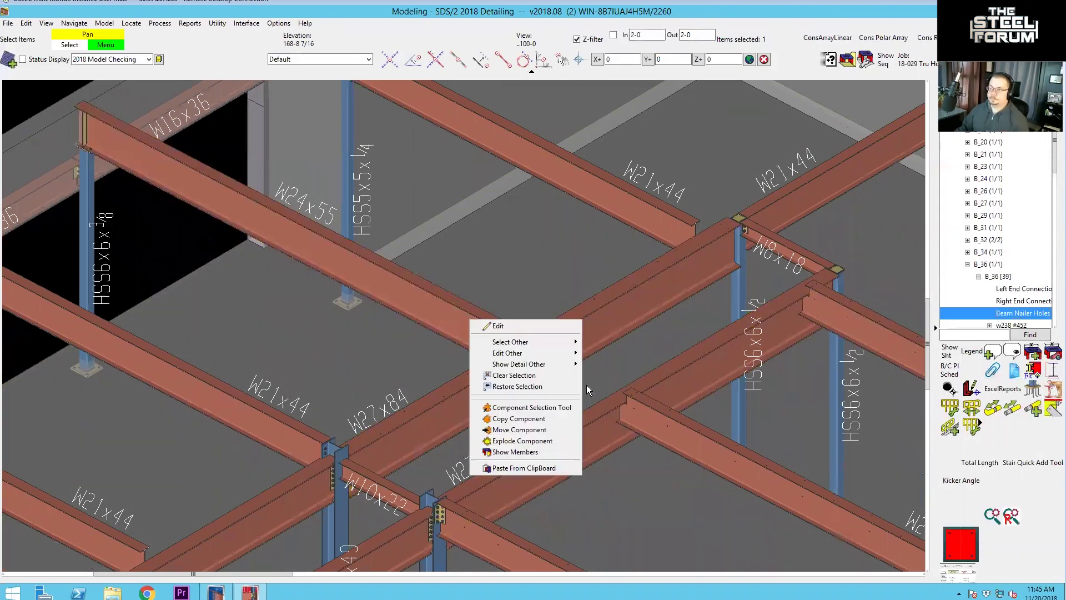
click(502, 420)
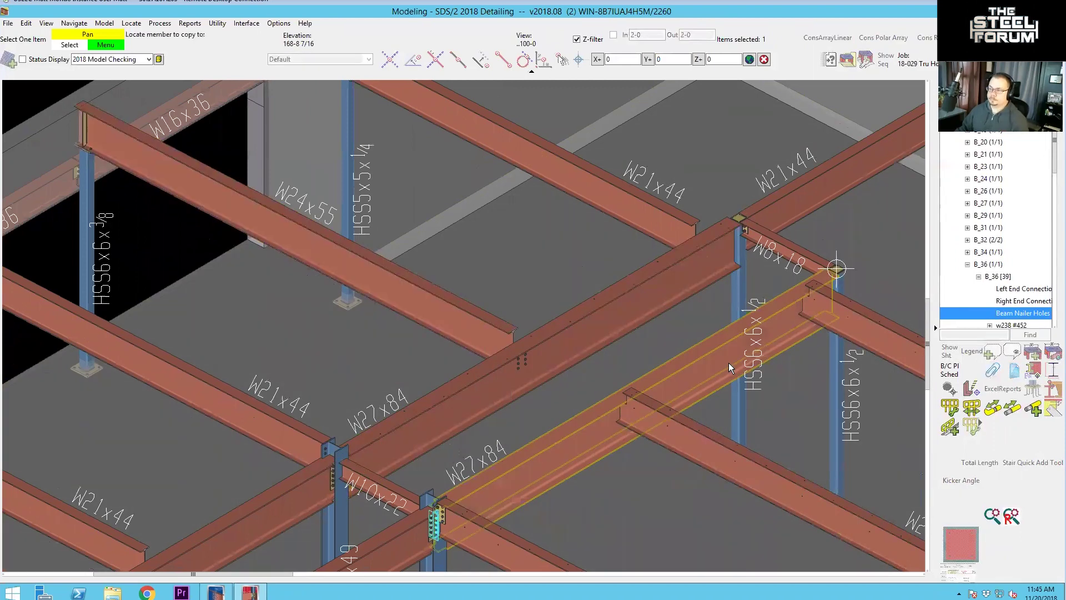
scroll(733, 361, down, 1)
scroll(528, 497, down, 5)
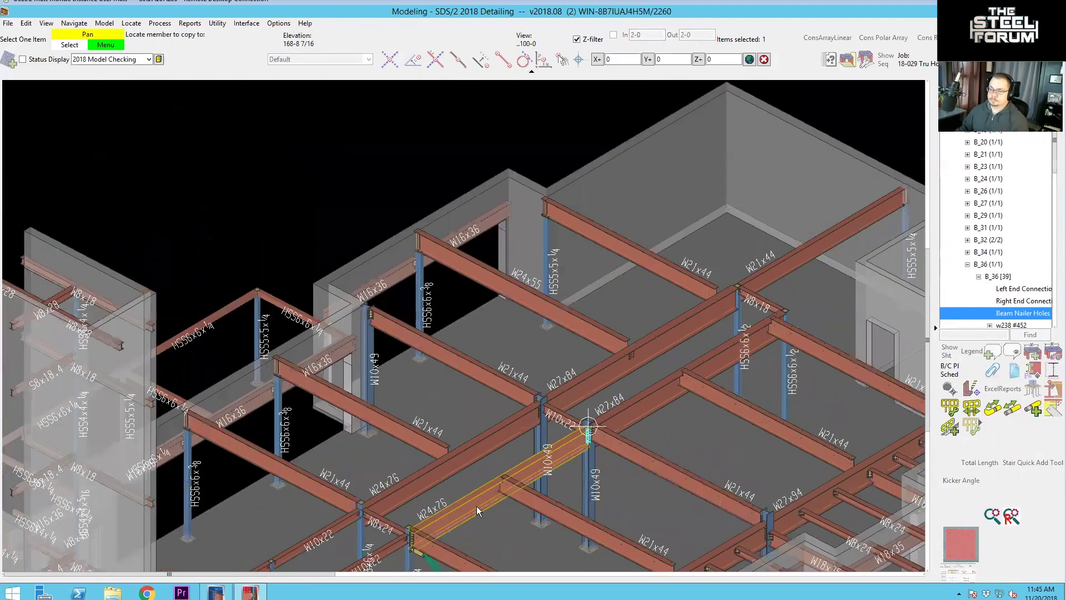
scroll(472, 505, up, 4)
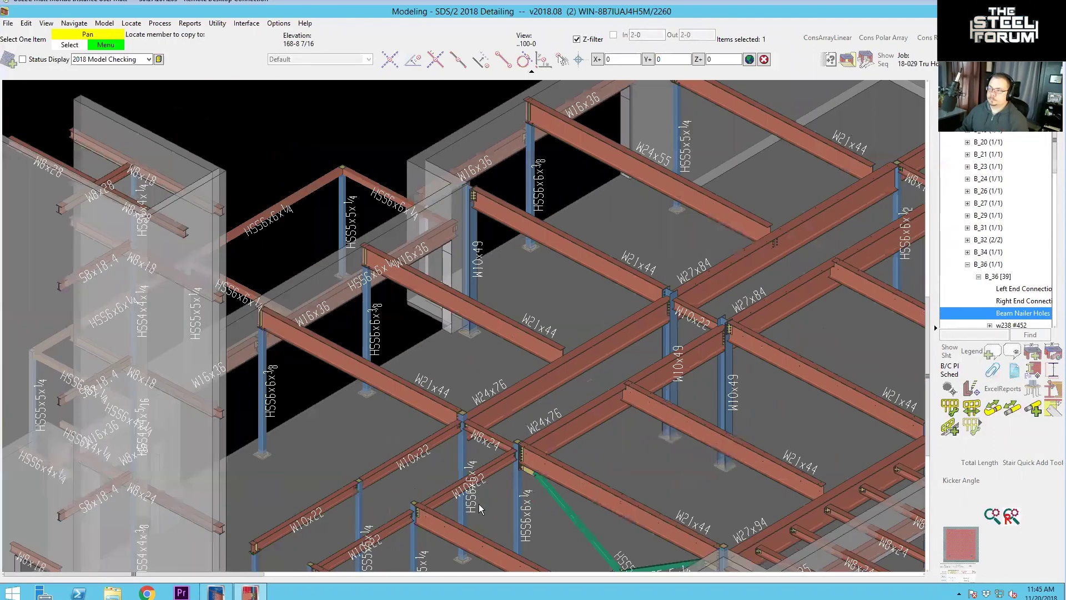
click(388, 463)
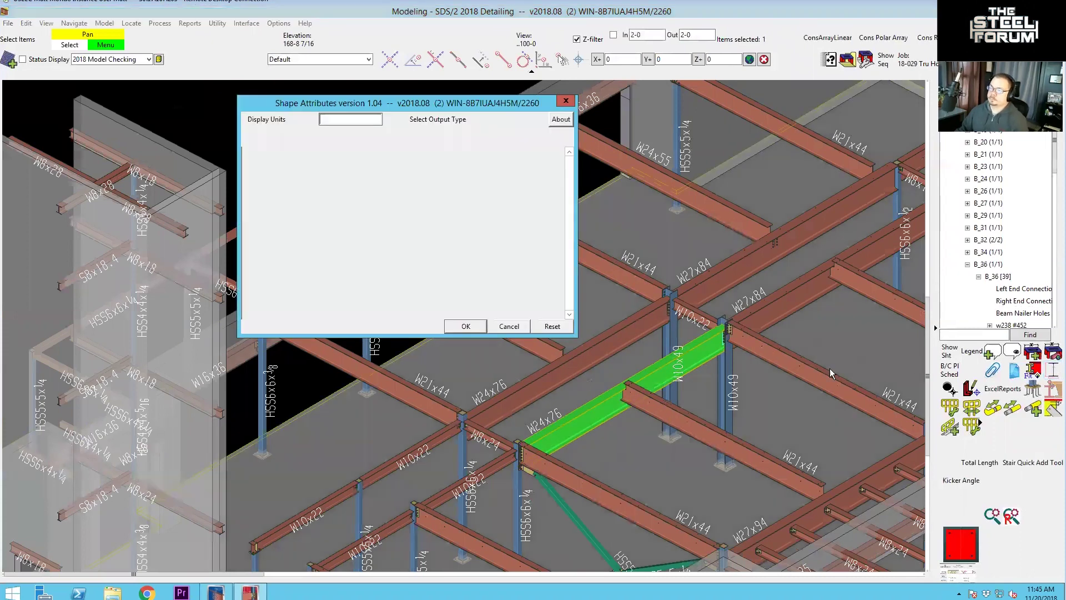
key(Return)
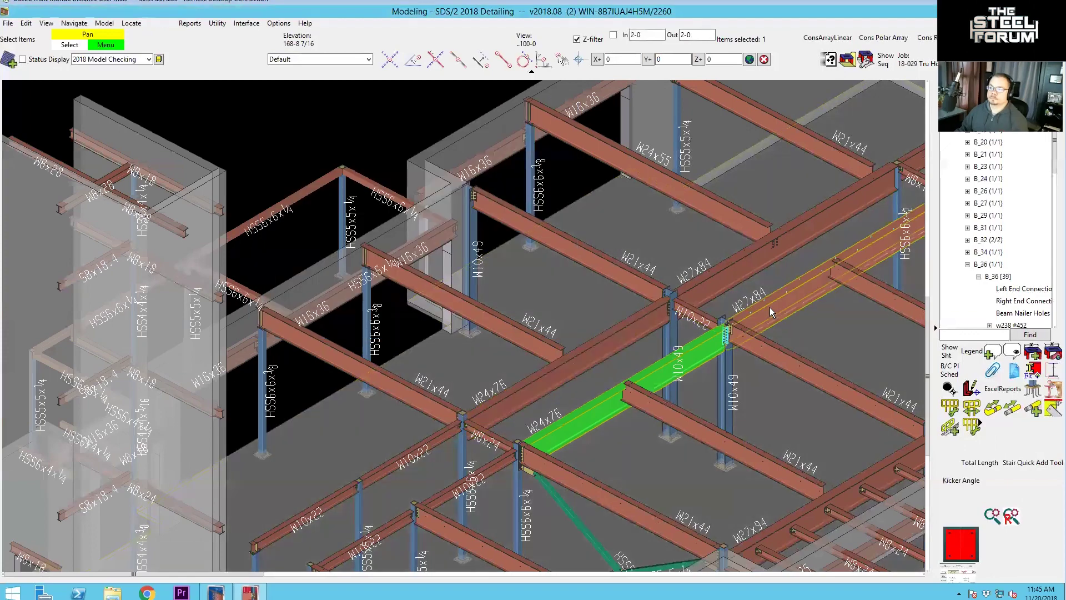
Select the W27x84 beam and bring up the actions for B_36's Beam Nailer Holes
click(805, 311)
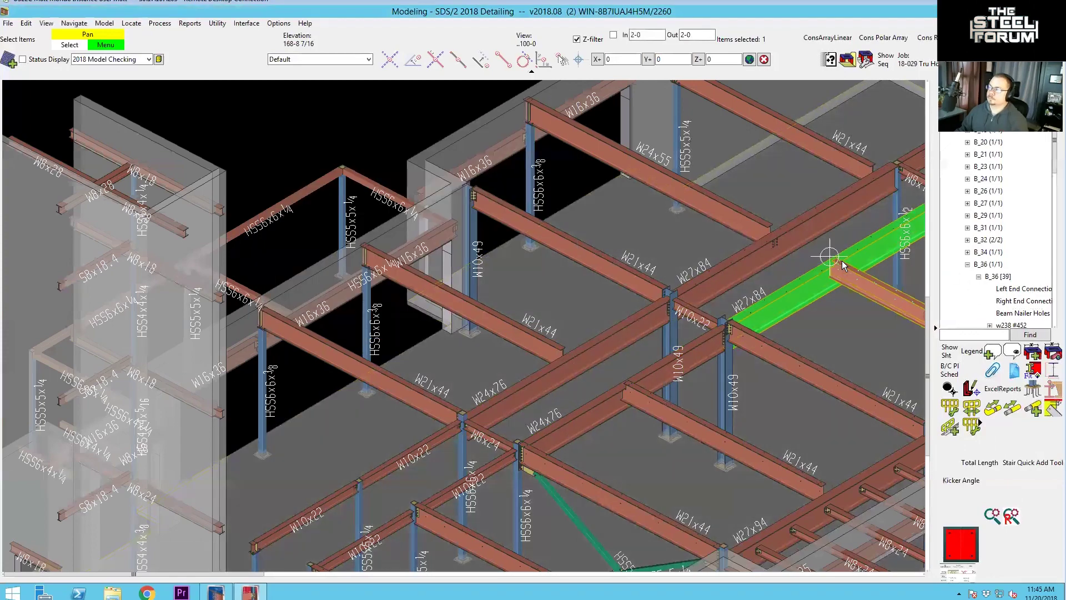
middle_drag(842, 261, 809, 231)
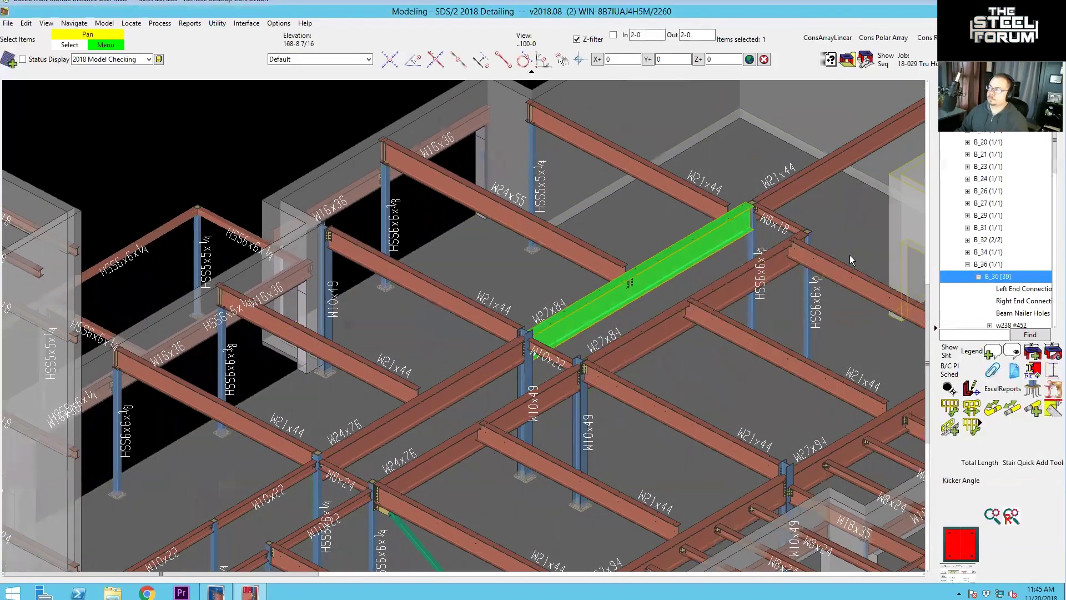
click(247, 128)
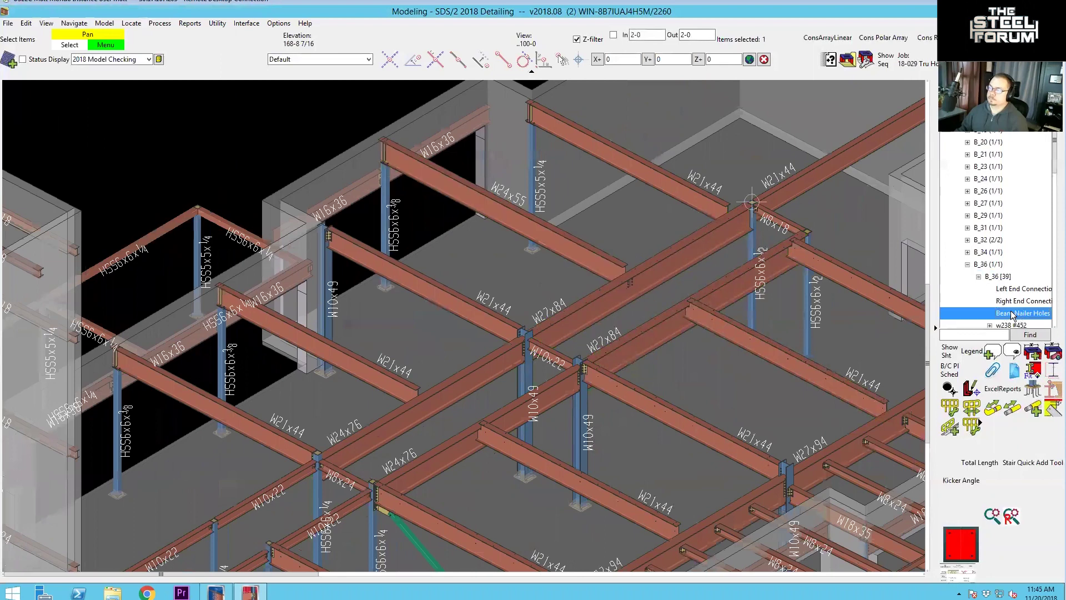
right_click(607, 323)
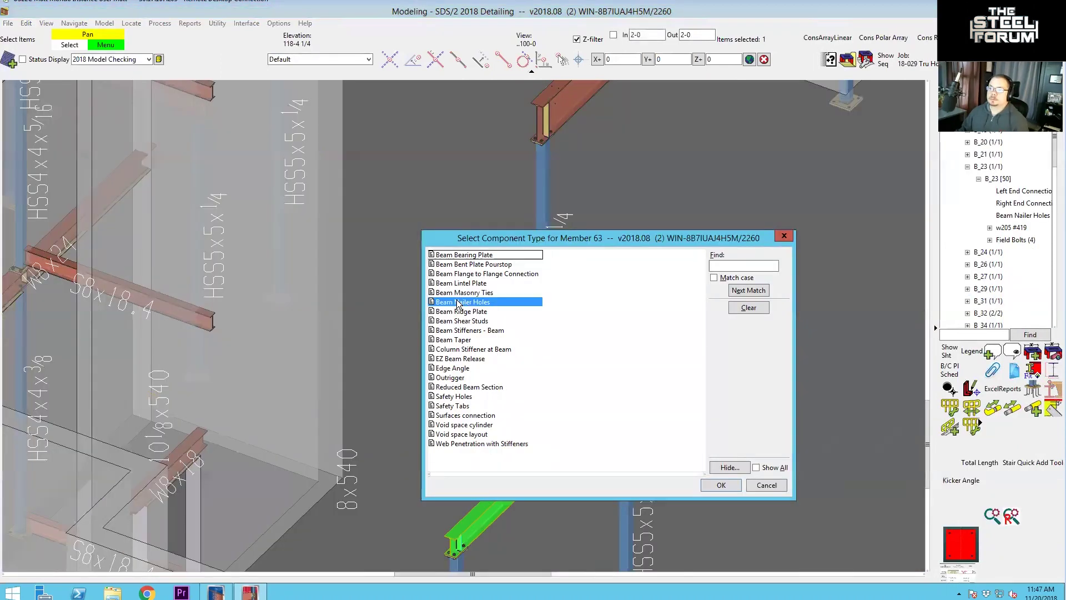
Open the Beam Nailer Holes dialog showing top flange and web holes at 3 1/2 gage, staggered 2-0
double_click(457, 299)
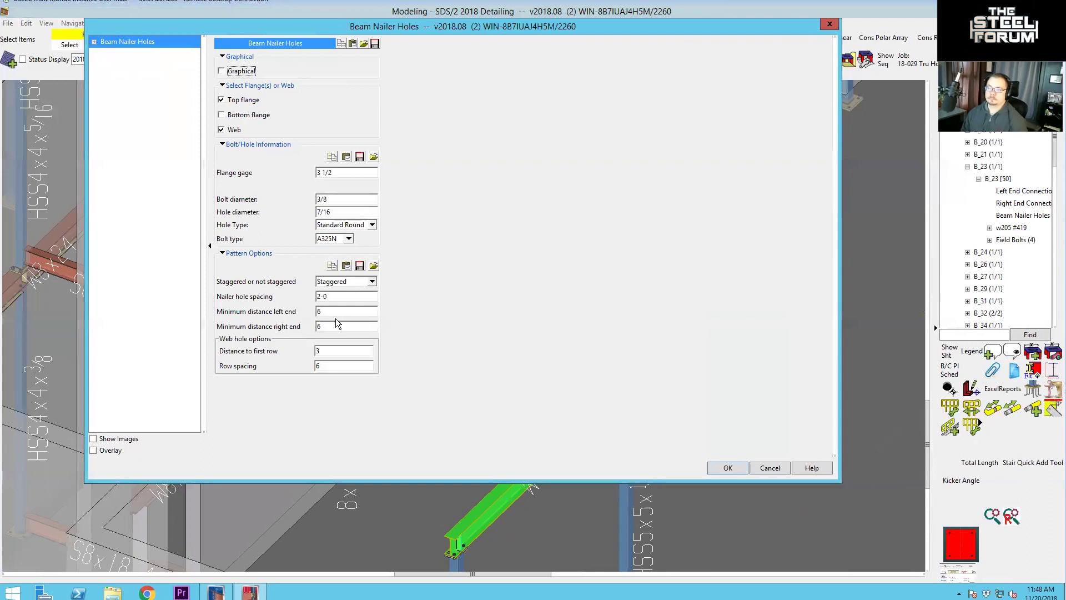
click(373, 225)
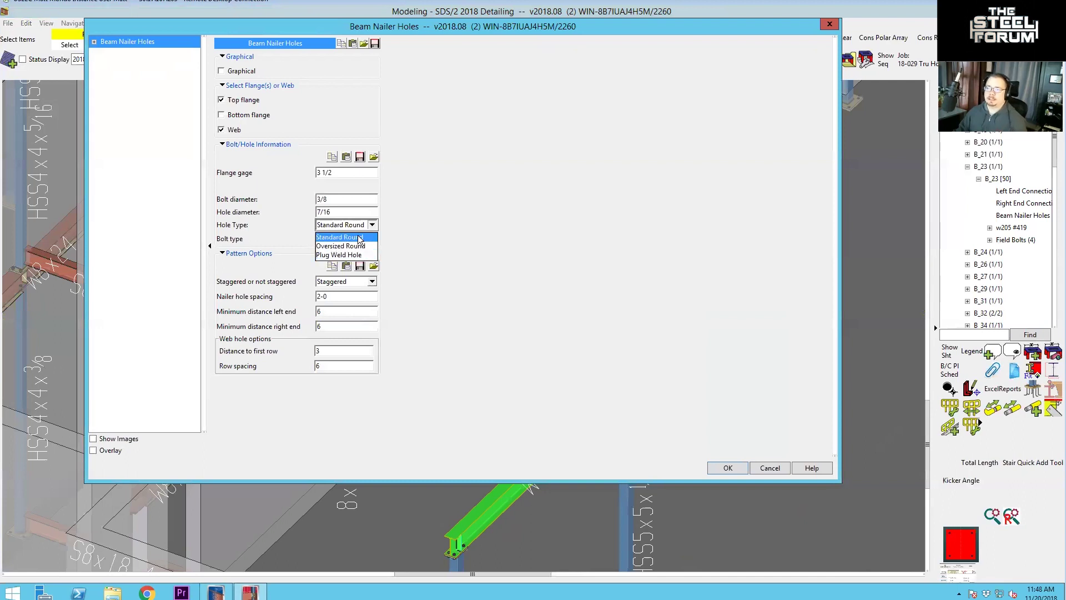
click(372, 226)
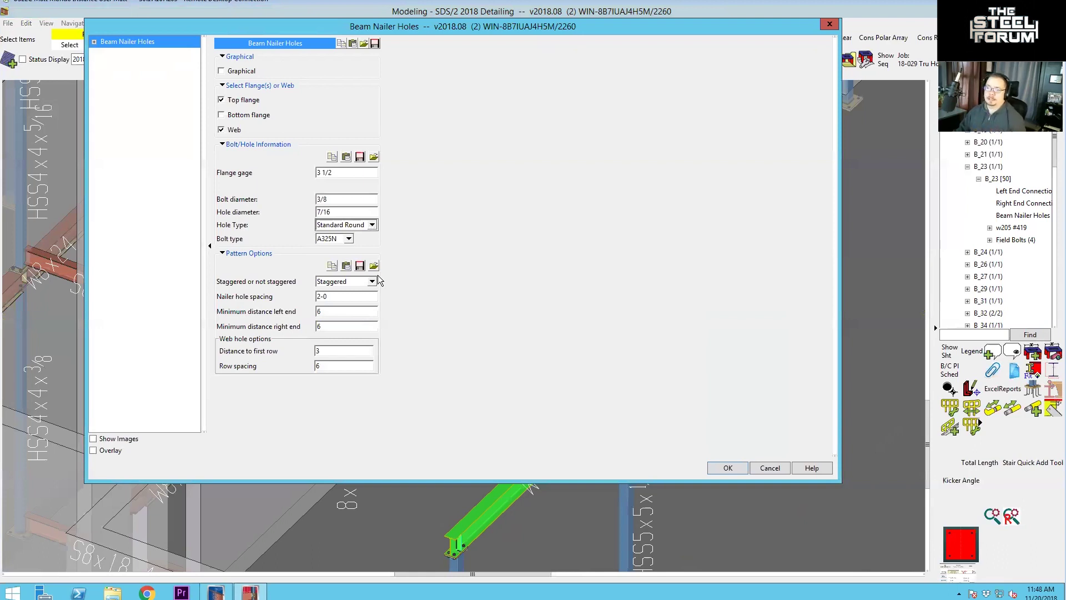
click(372, 224)
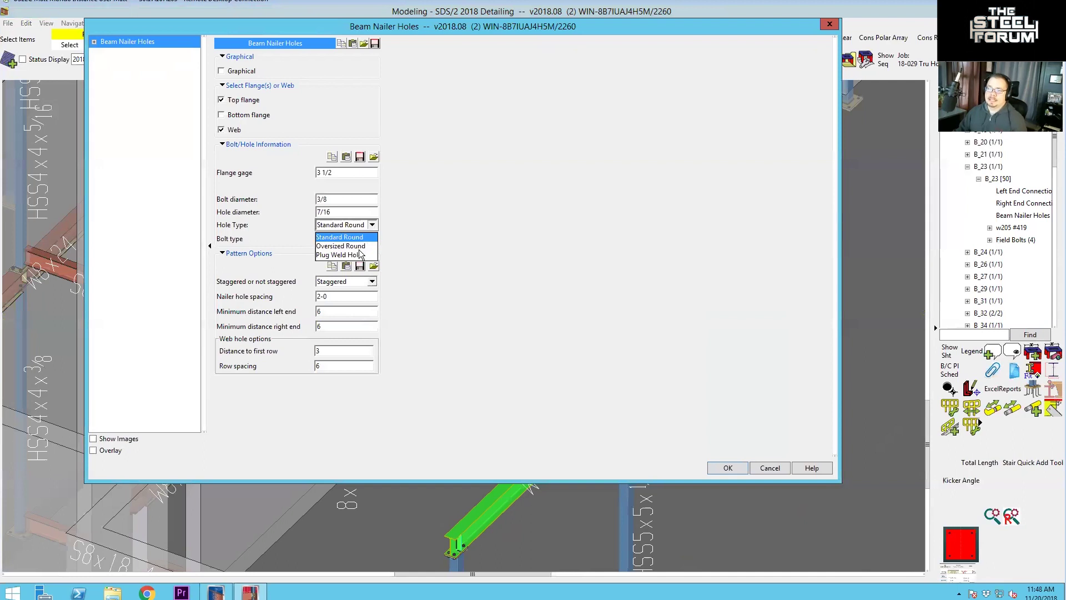
click(374, 237)
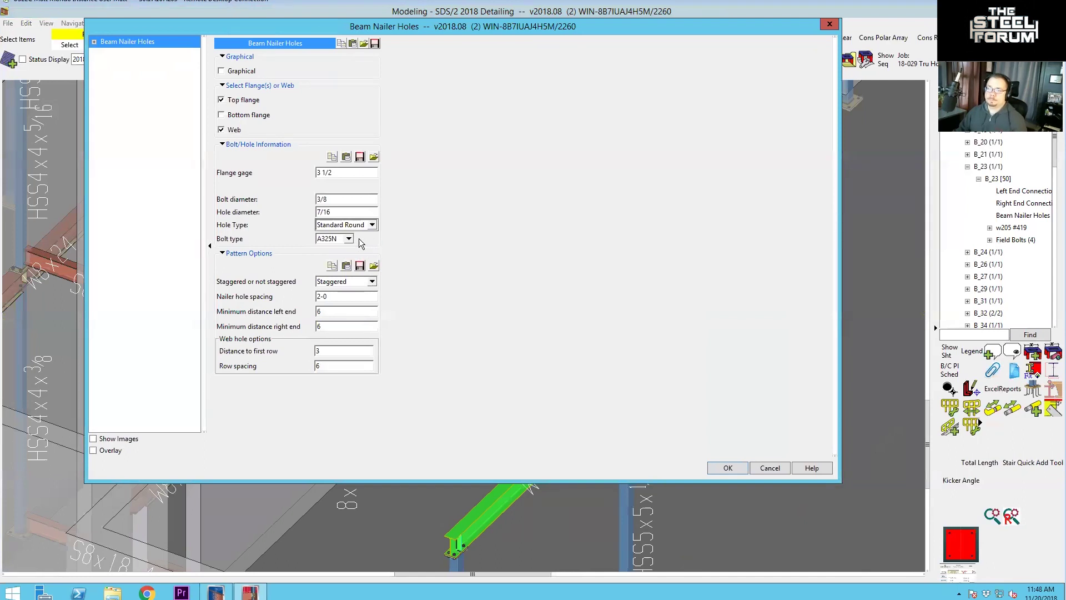
click(350, 238)
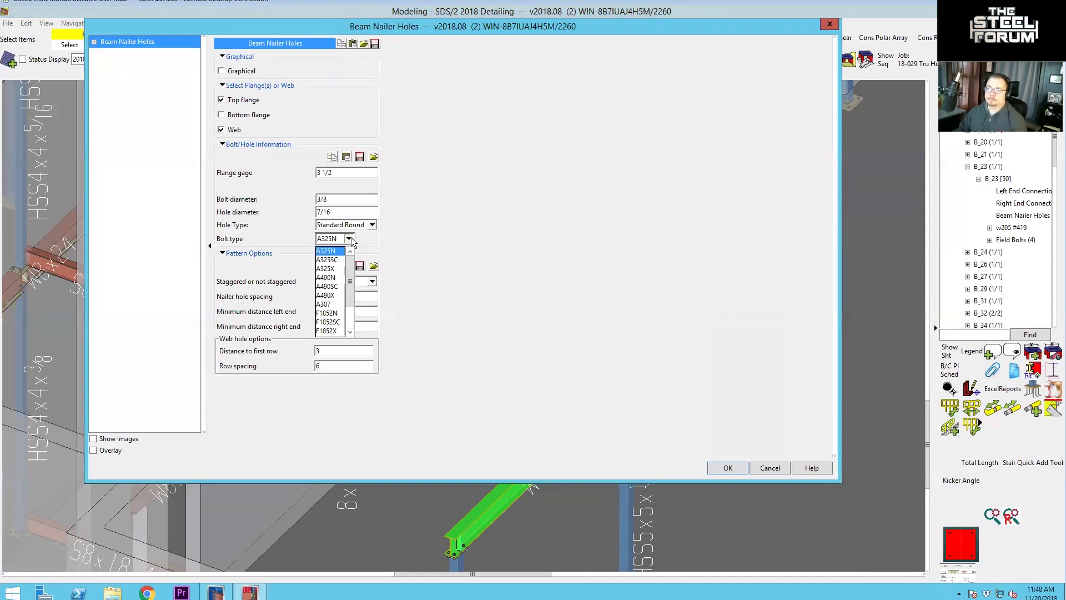
click(350, 239)
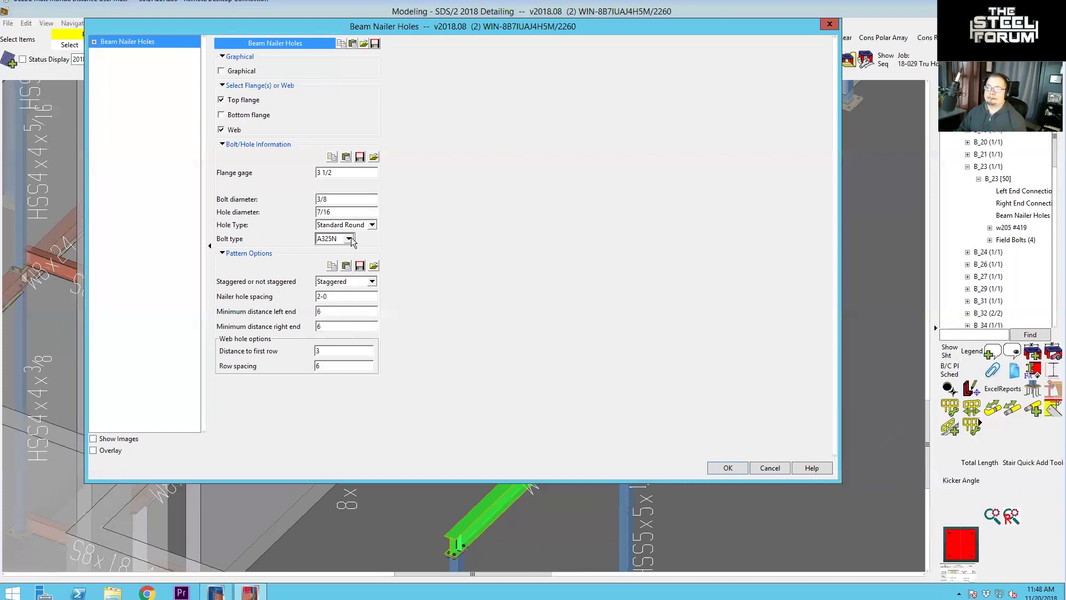
click(350, 239)
scroll(344, 279, down, 2)
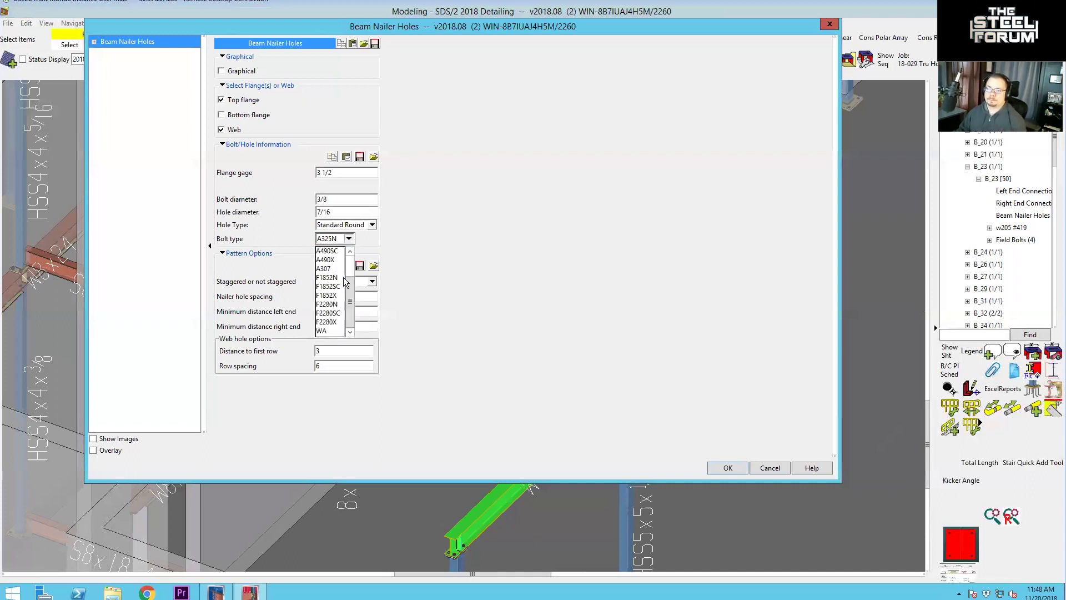
scroll(345, 281, up, 2)
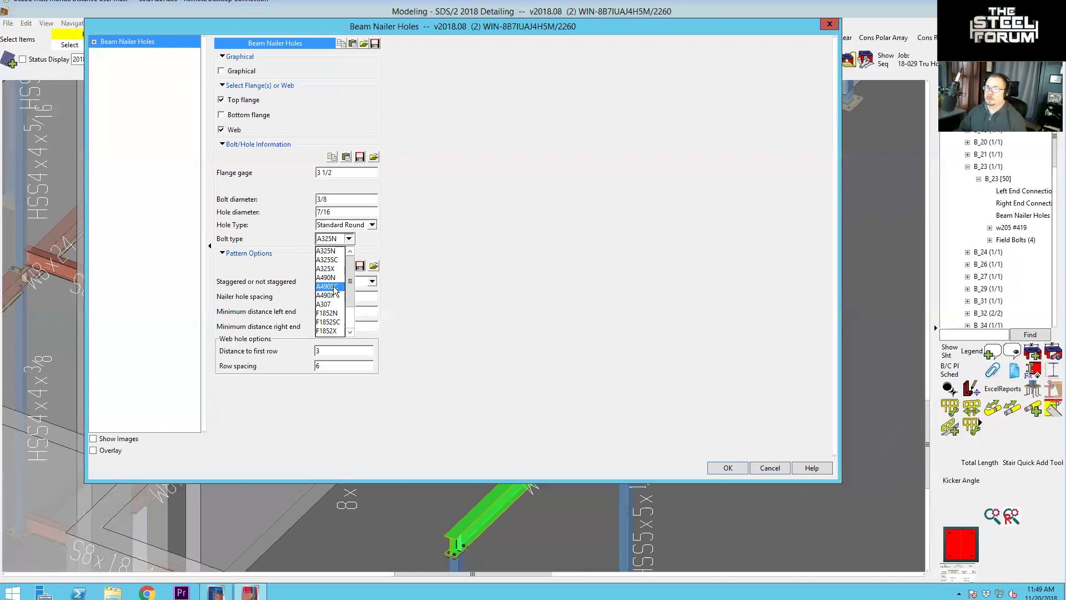
click(350, 239)
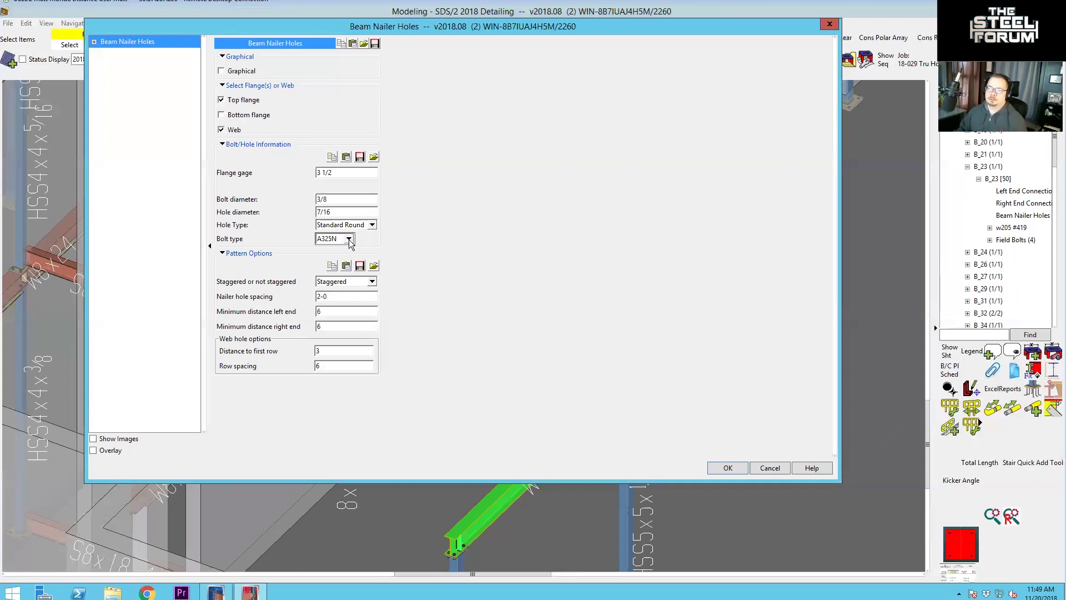
click(349, 239)
scroll(335, 288, down, 2)
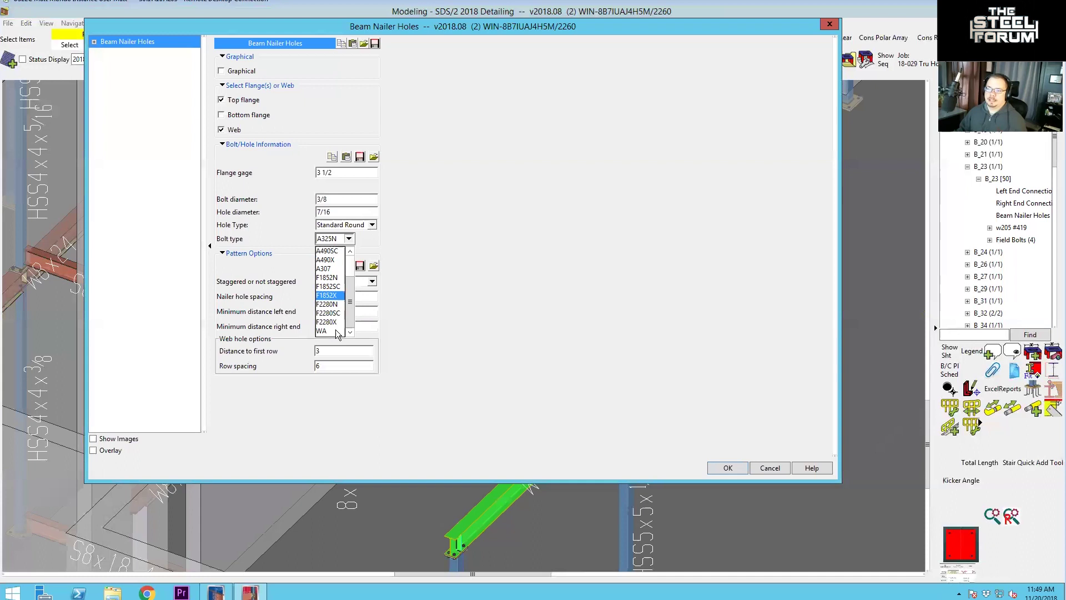
scroll(343, 261, up, 2)
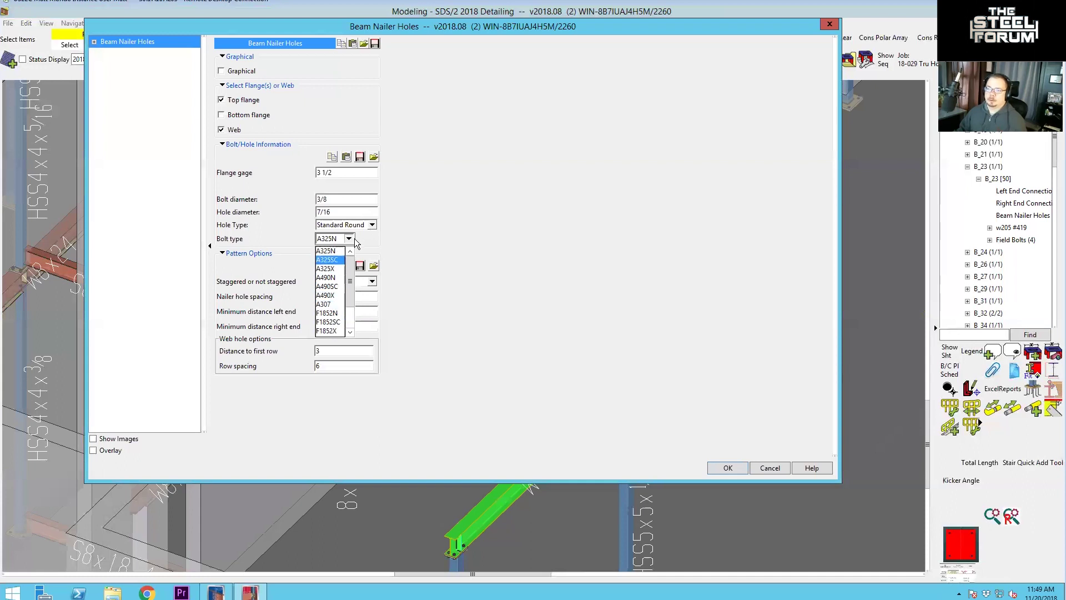
click(349, 237)
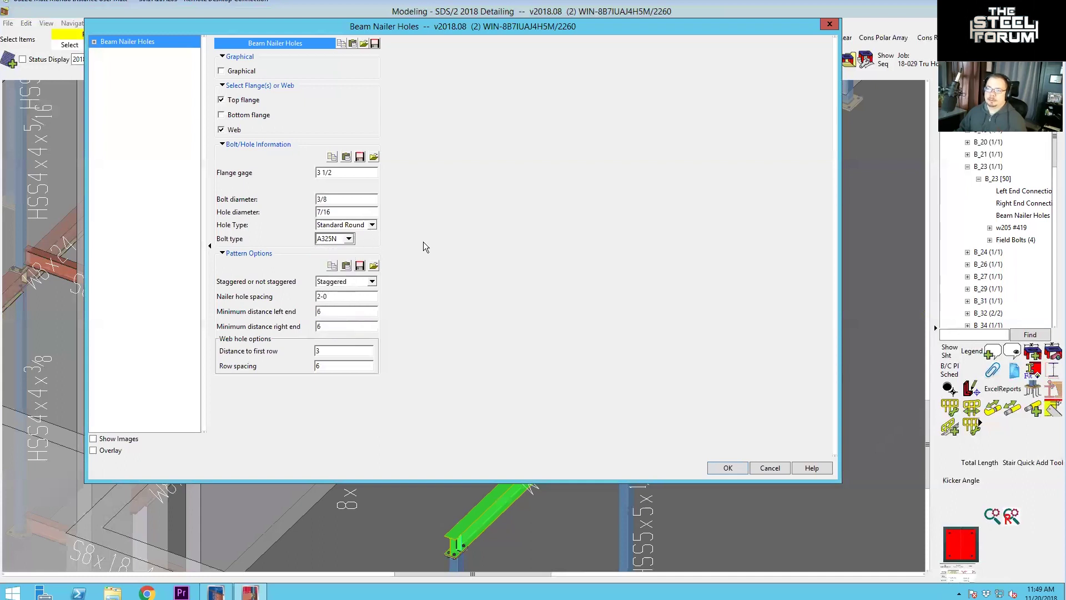
click(366, 282)
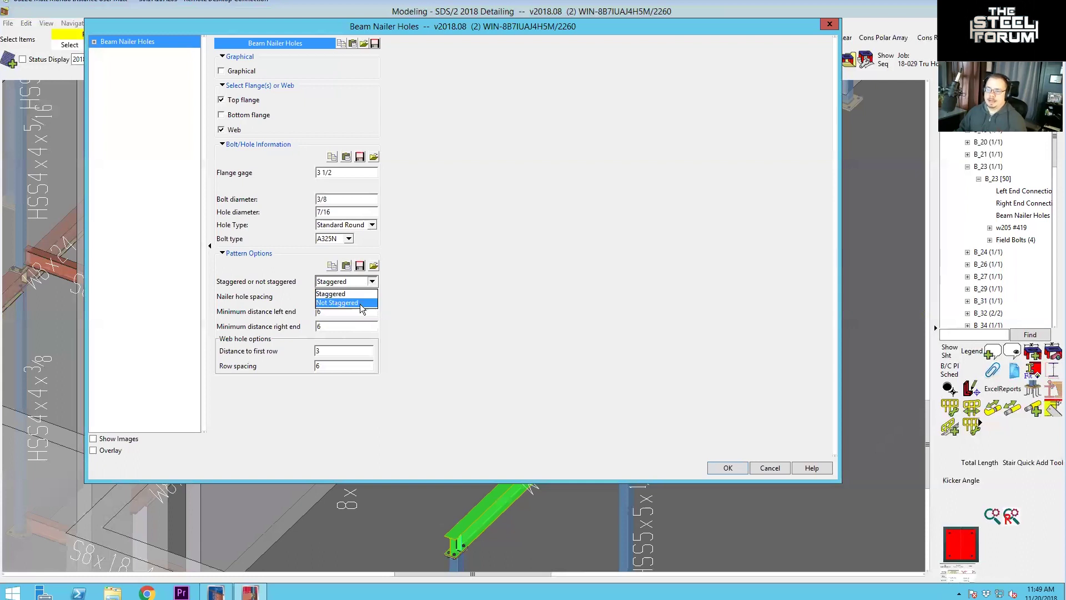
click(472, 295)
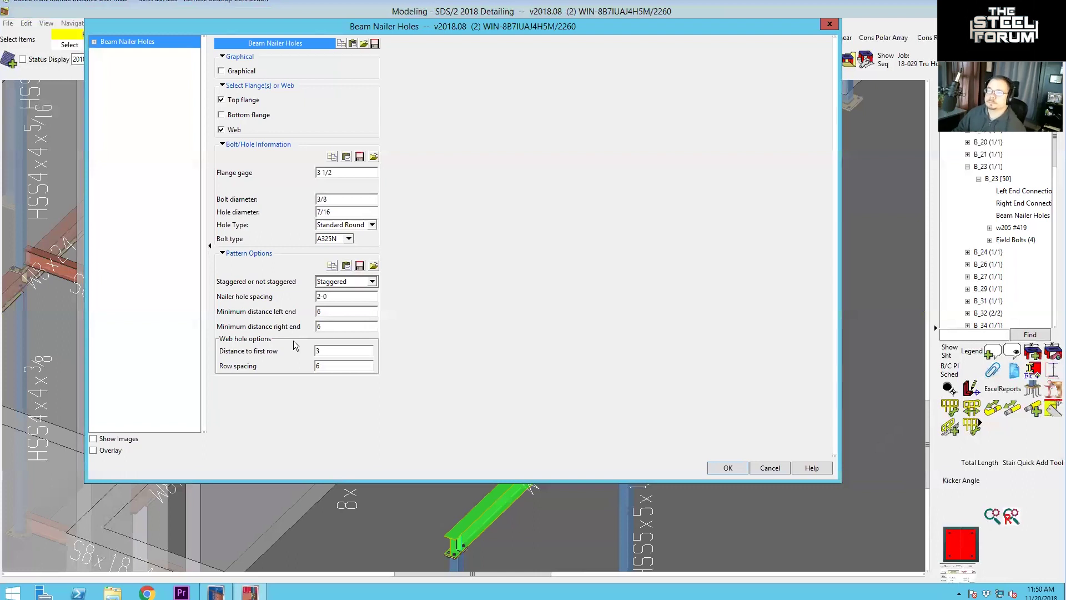
Enter 2 for the web holes' distance to first row and 1 for row spacing, then apply
double_click(341, 364)
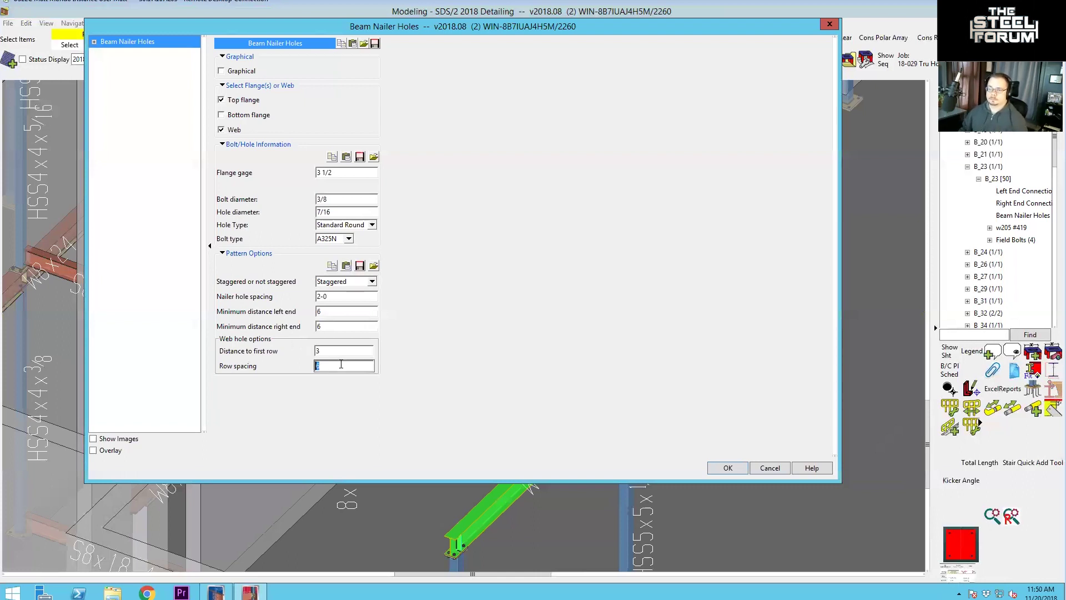
double_click(346, 350)
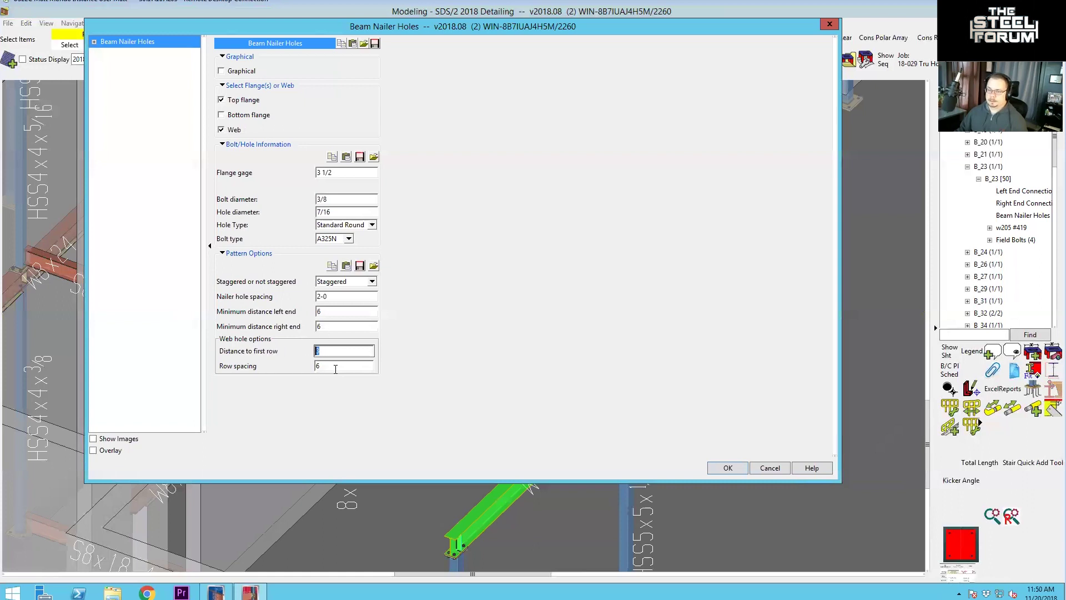
key(Tab)
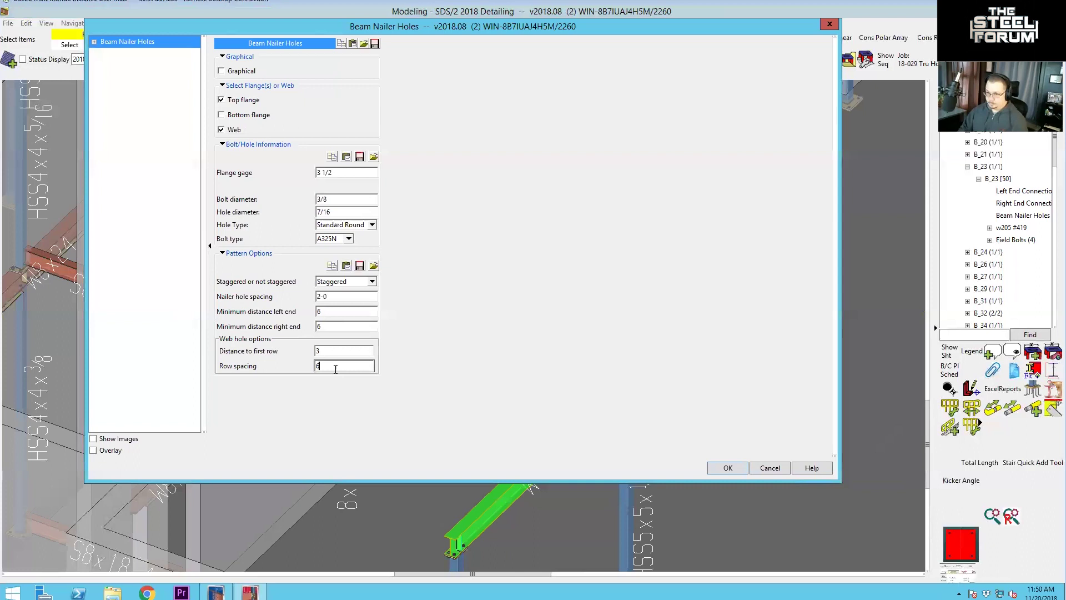
click(345, 367)
key(shift+Tab)
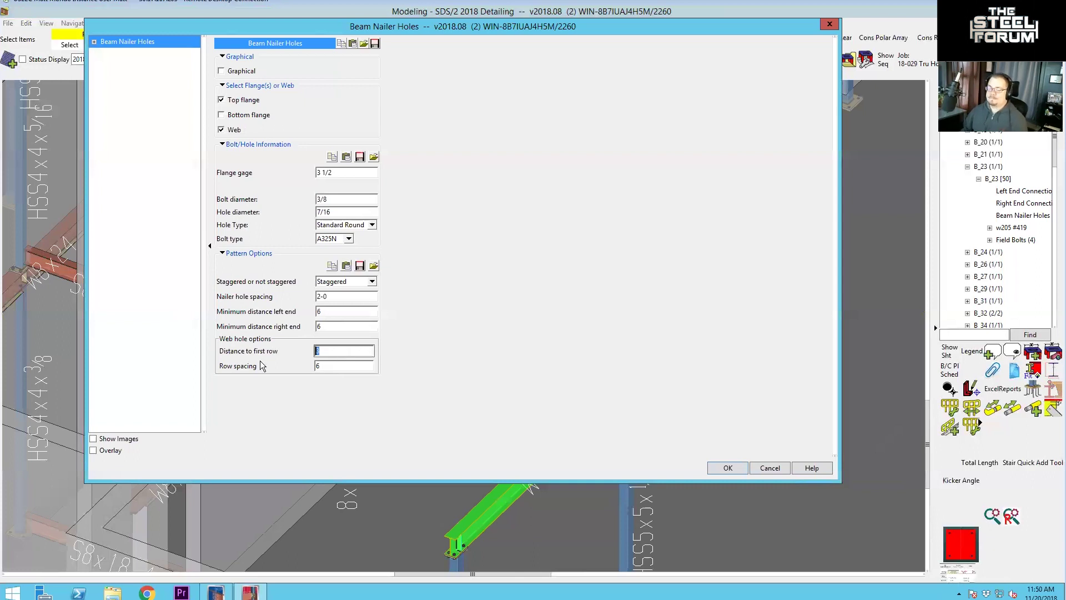
text(2)
key(Tab)
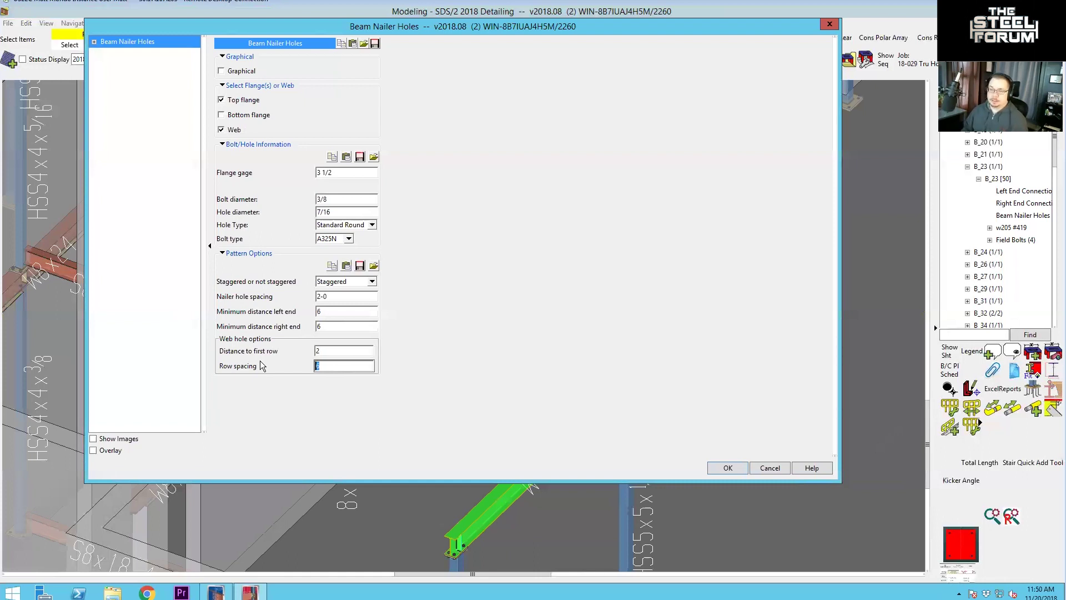
text(1)
key(Return)
scroll(595, 504, up, 3)
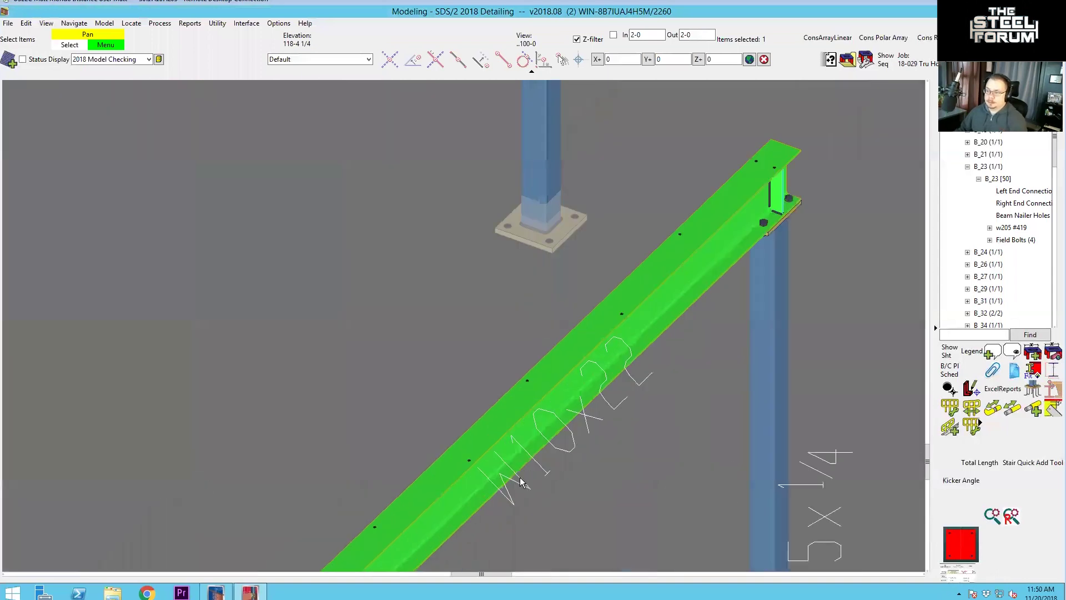
middle_drag(522, 482, 459, 382)
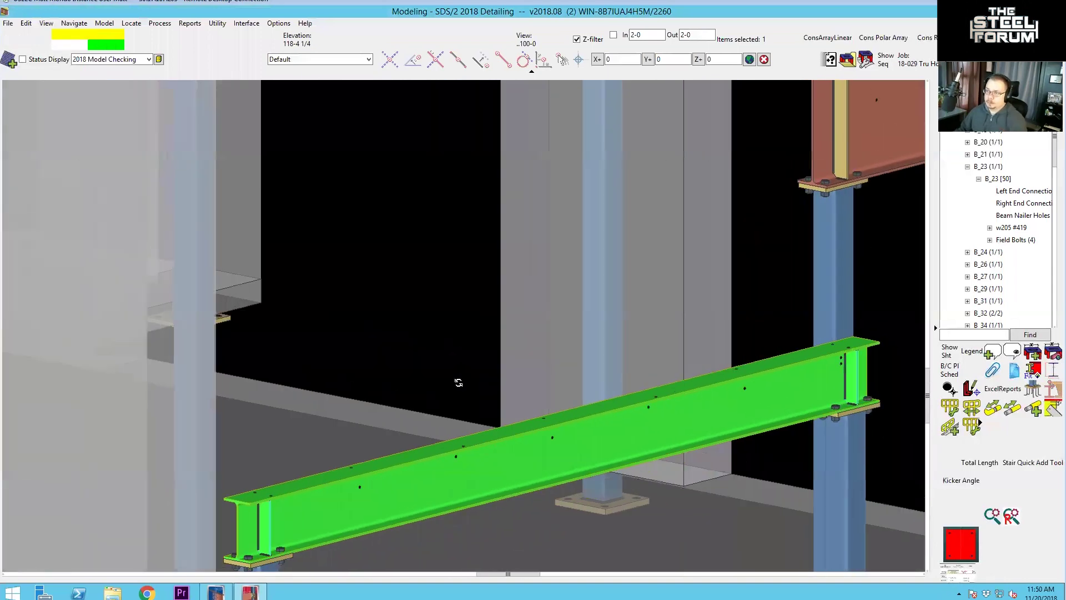
scroll(458, 381, down, 3)
scroll(488, 455, down, 2)
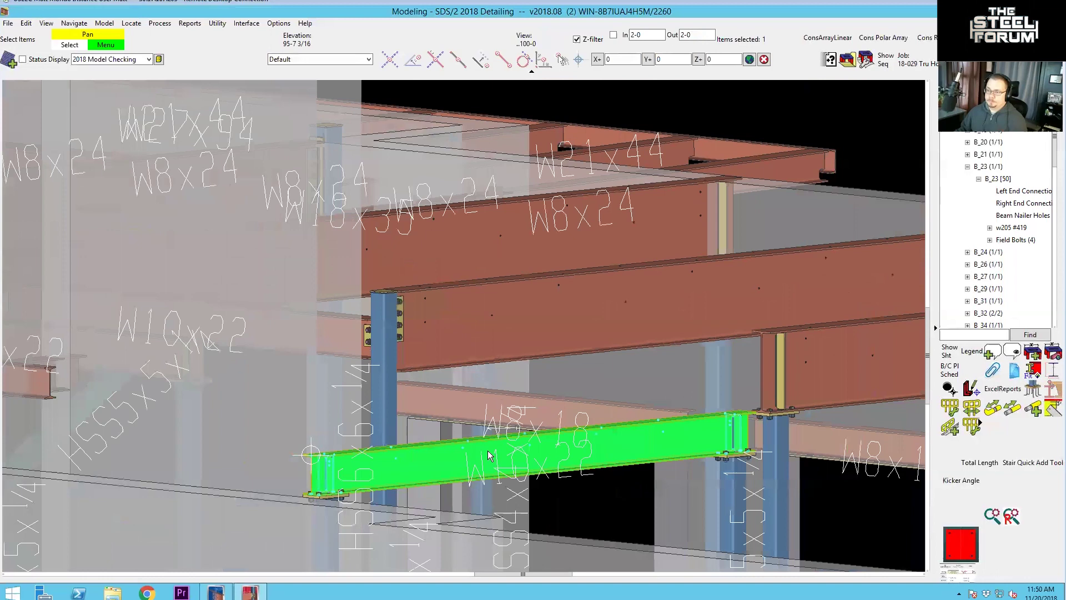
scroll(488, 455, up, 4)
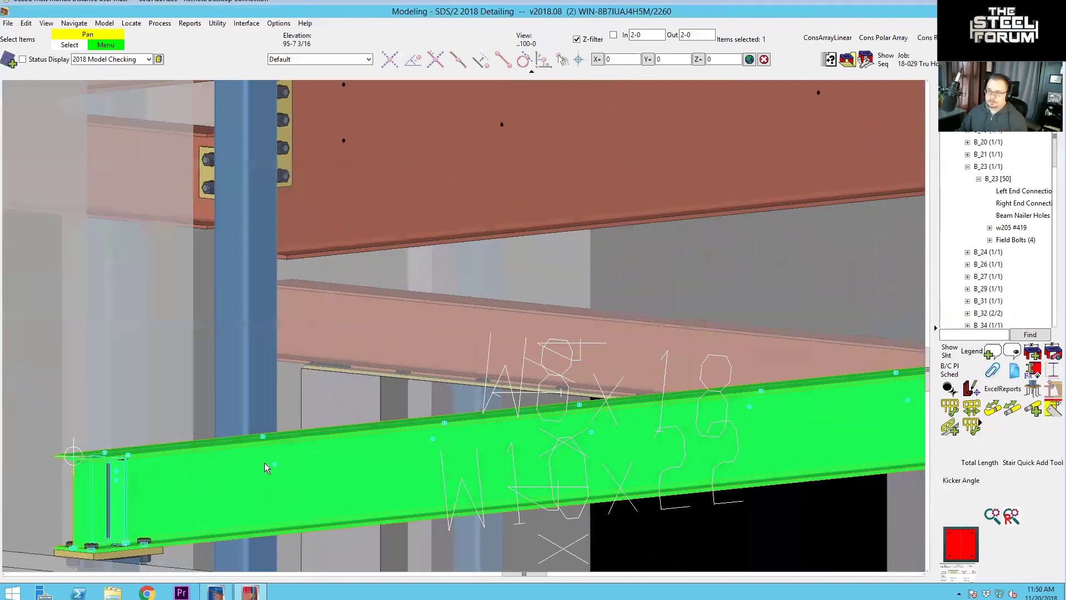
scroll(313, 464, down, 2)
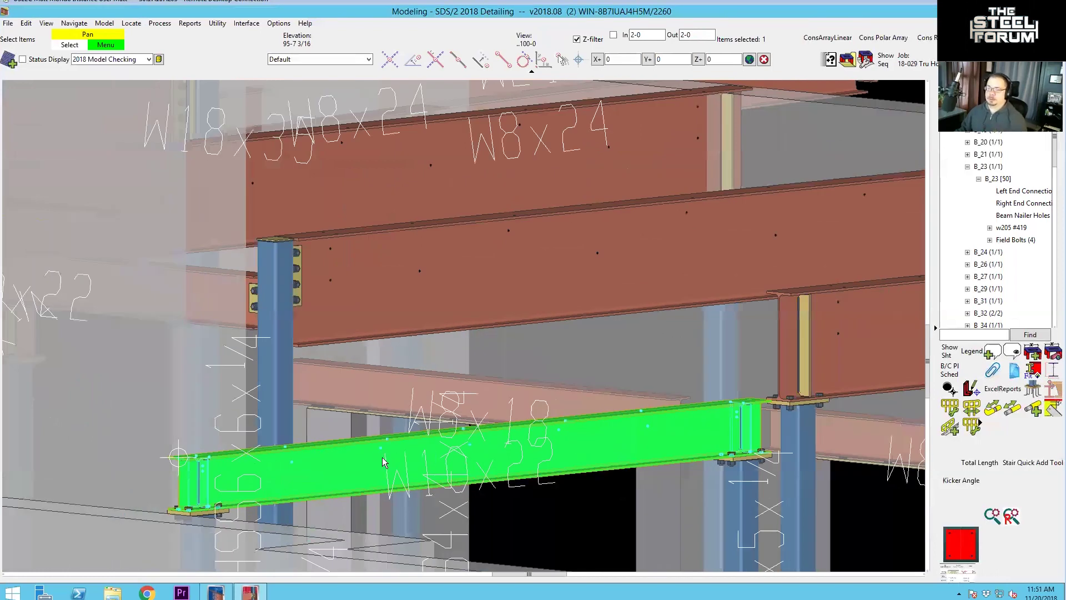
click(530, 528)
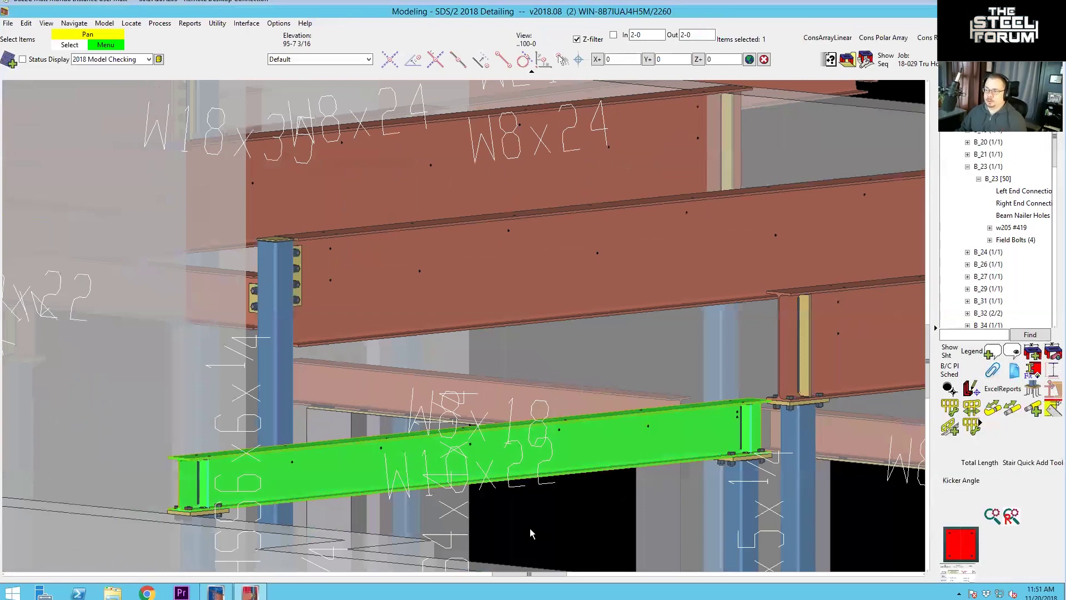
scroll(507, 458, up, 10)
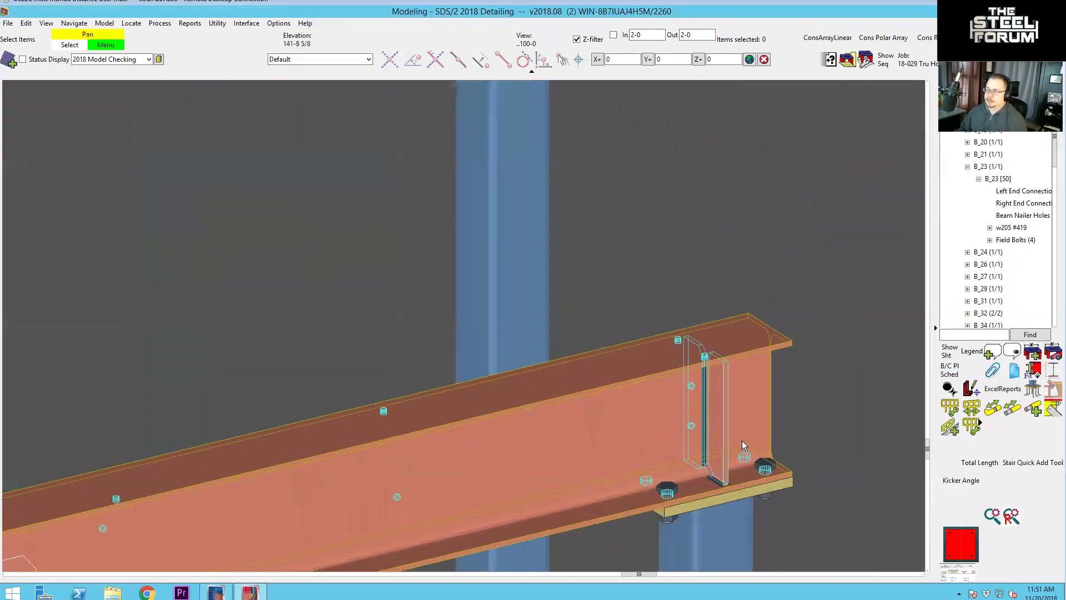
mouse_move(744, 445)
middle_down()
mouse_move(695, 448)
mouse_move(619, 421)
mouse_move(678, 432)
middle_up()
scroll(678, 428, down, 3)
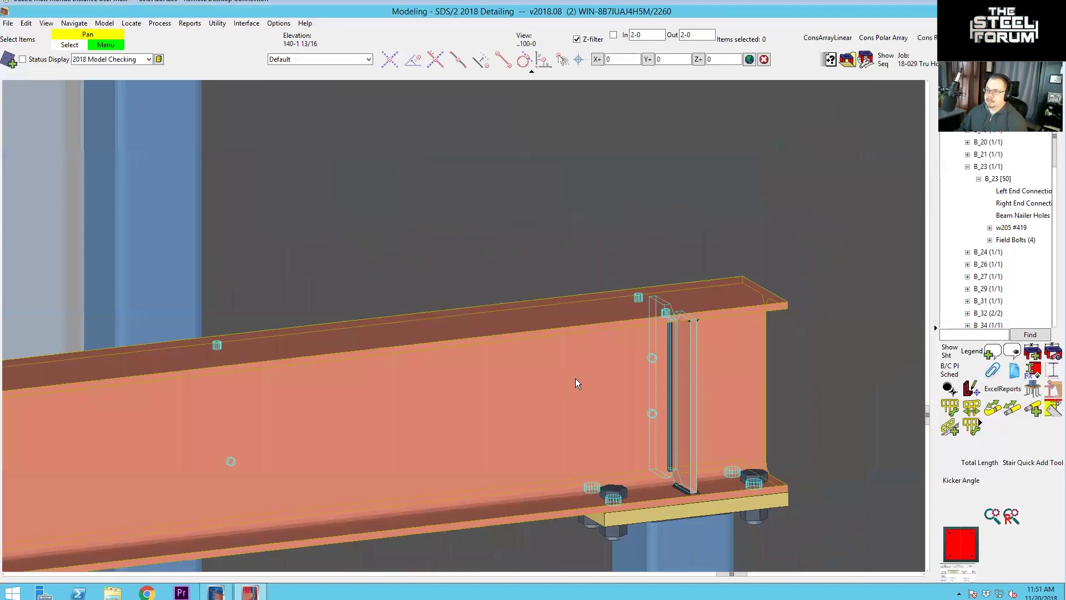
Set the W10x22 beam's minimum distance at the right end to 10
double_click(609, 380)
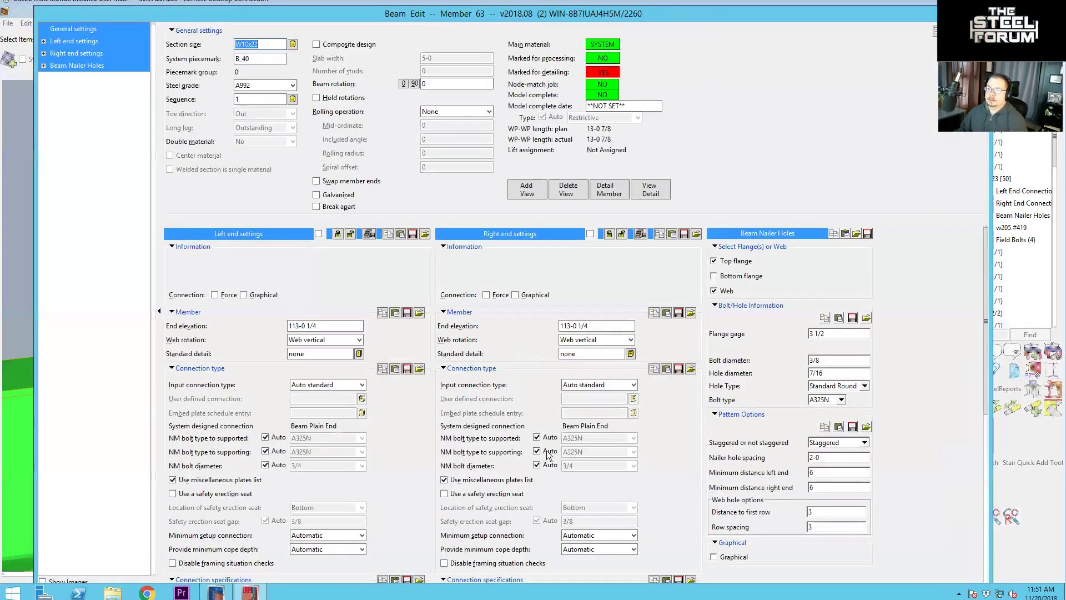
double_click(829, 486)
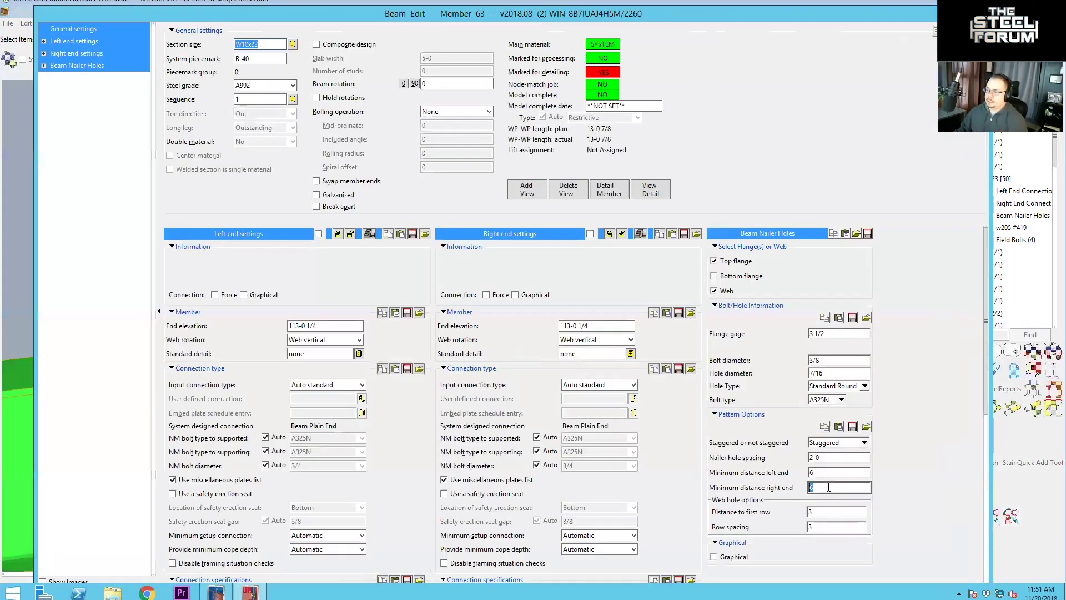
text(10)
key(Return)
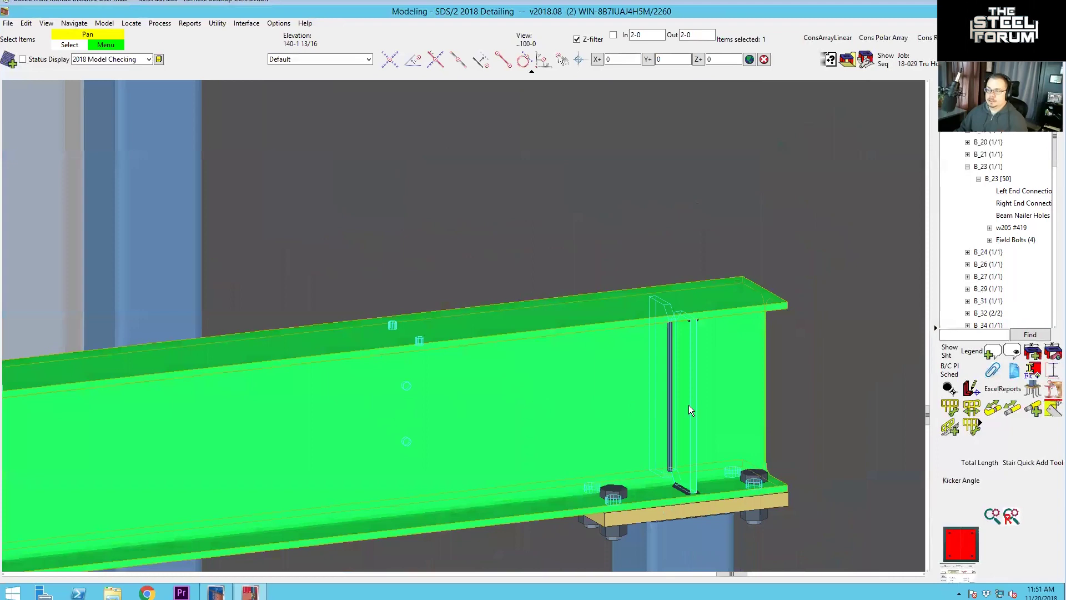
Set the W10x22 beam's minimum distance at the left end to 7
scroll(689, 405, down, 2)
scroll(593, 408, down, 2)
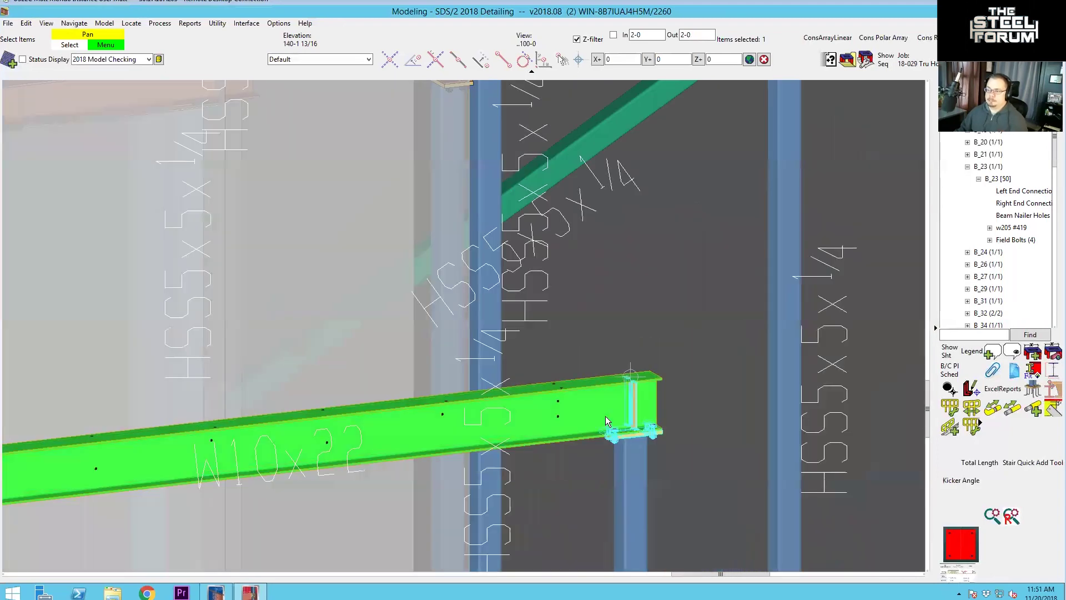
shift+middle_drag(605, 416, 585, 422)
scroll(586, 422, up, 3)
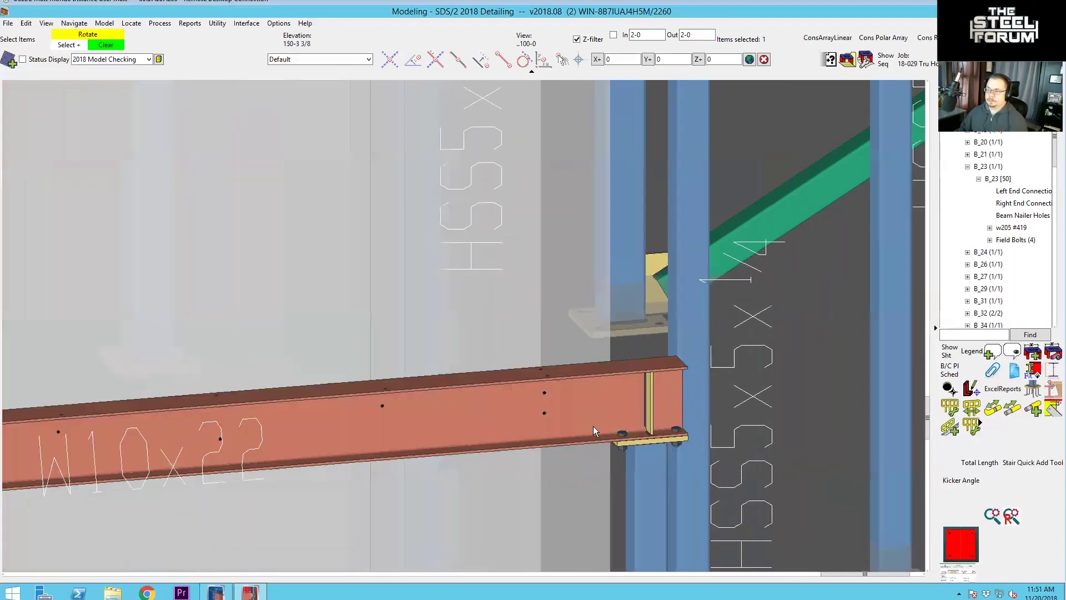
double_click(593, 426)
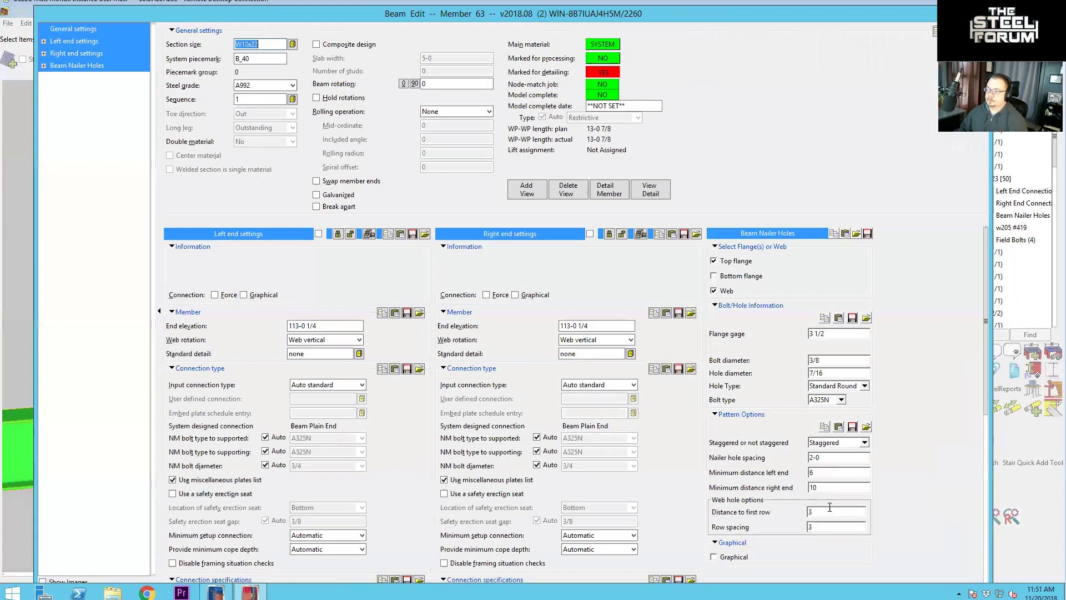
double_click(825, 473)
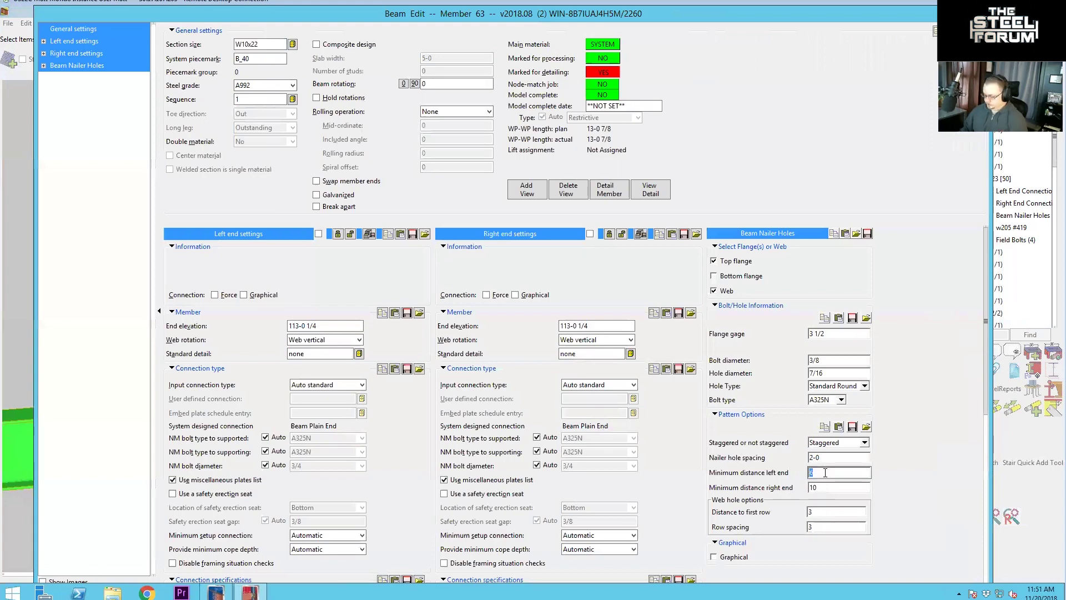
text(7)
key(Tab)
key(Return)
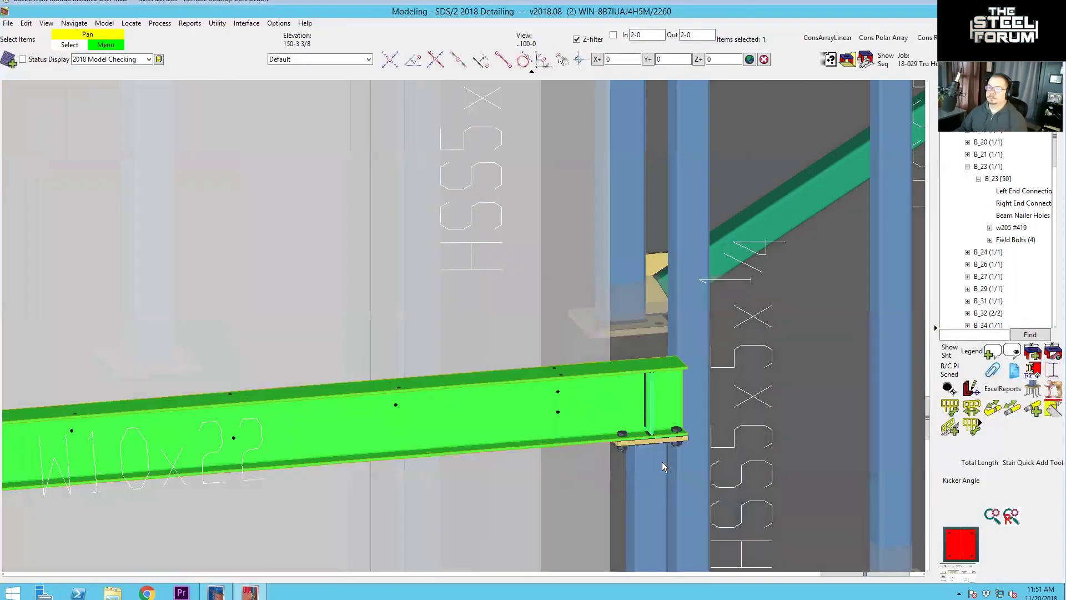
scroll(610, 418, down, 10)
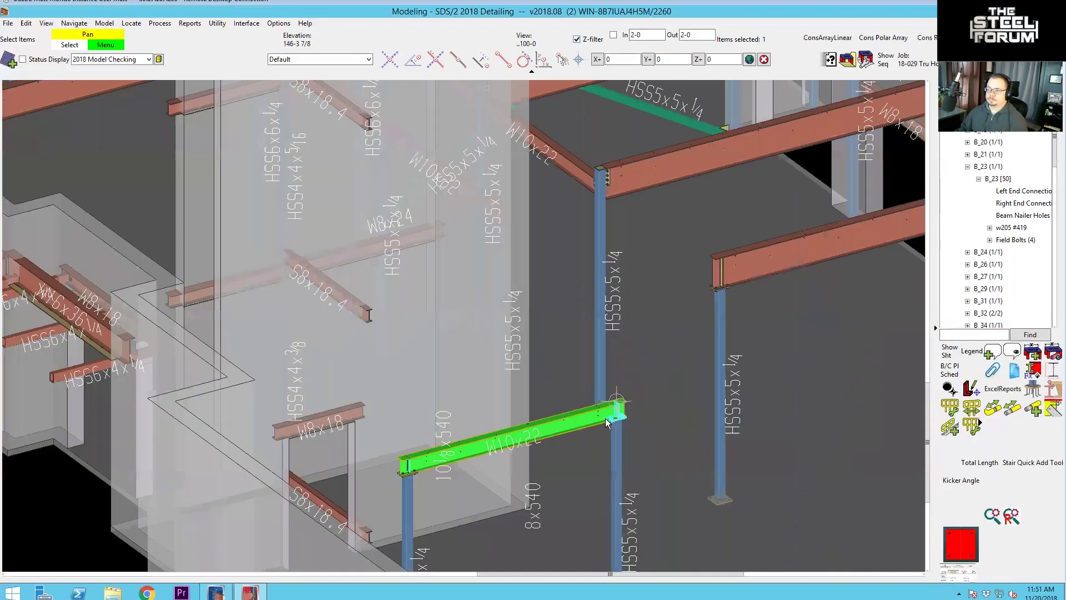
scroll(585, 411, up, 8)
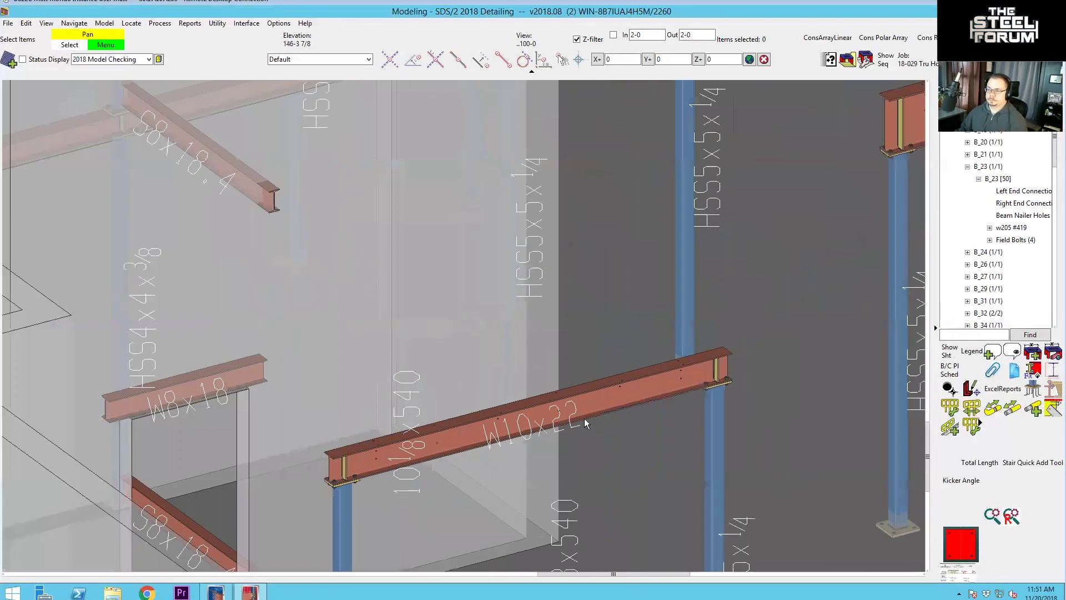
scroll(611, 396, down, 8)
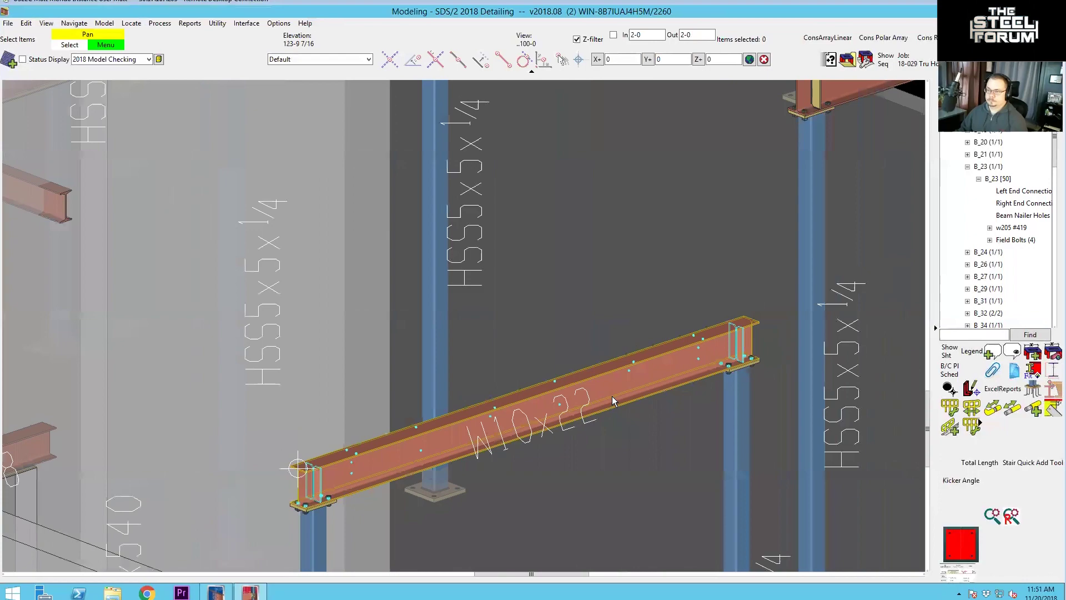
scroll(612, 396, down, 6)
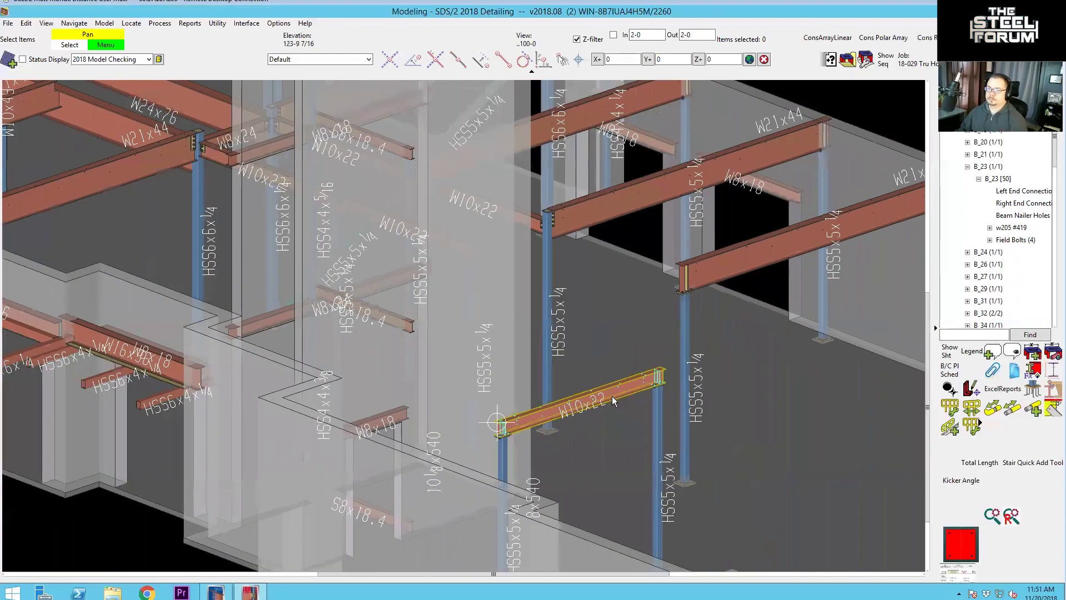
scroll(611, 438, down, 5)
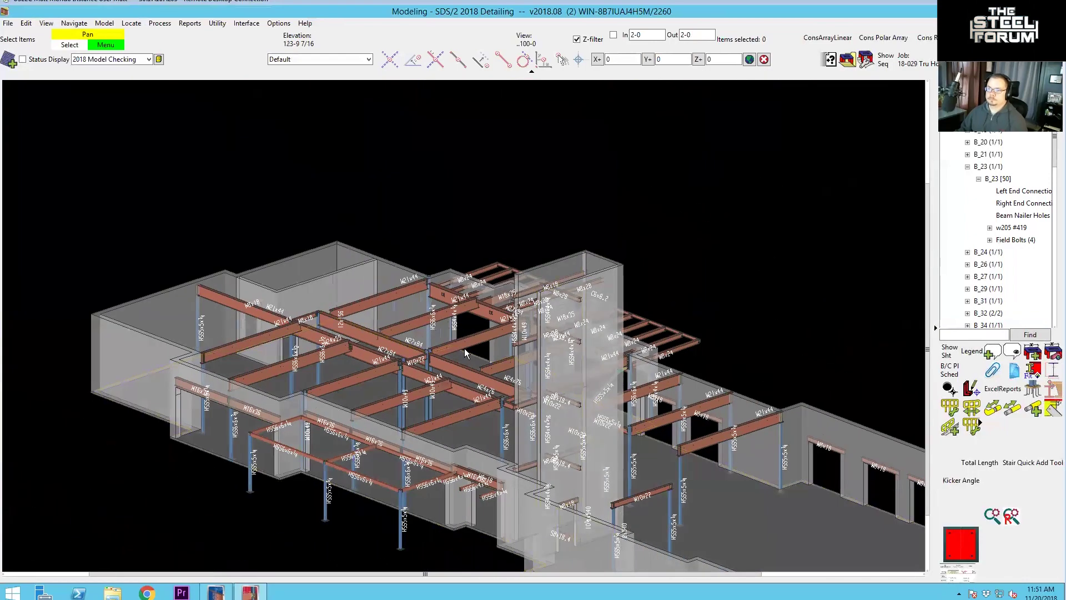
scroll(353, 319, up, 6)
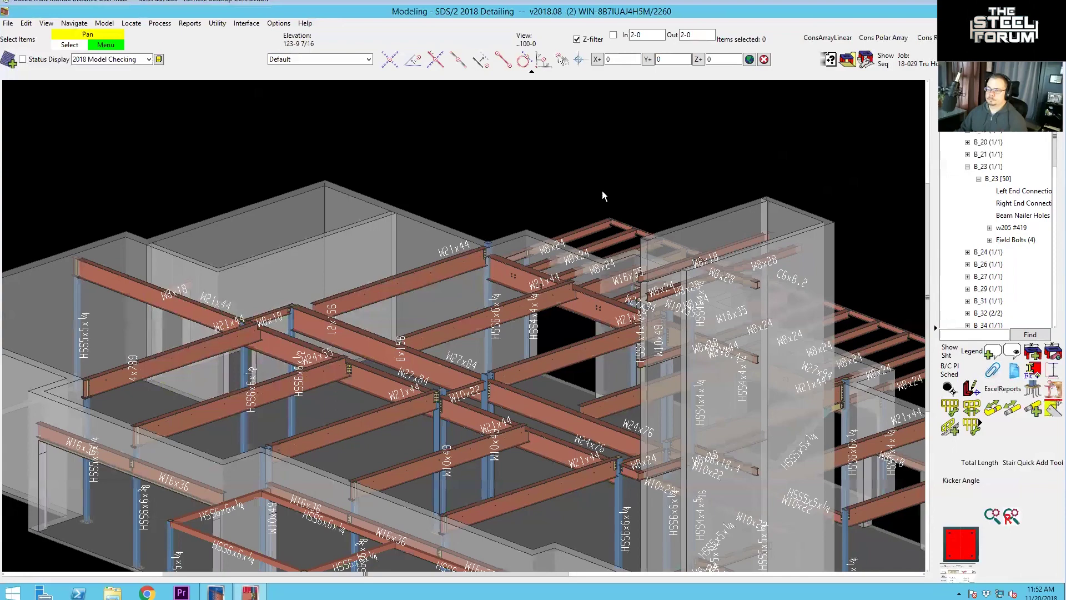
scroll(602, 191, down, 5)
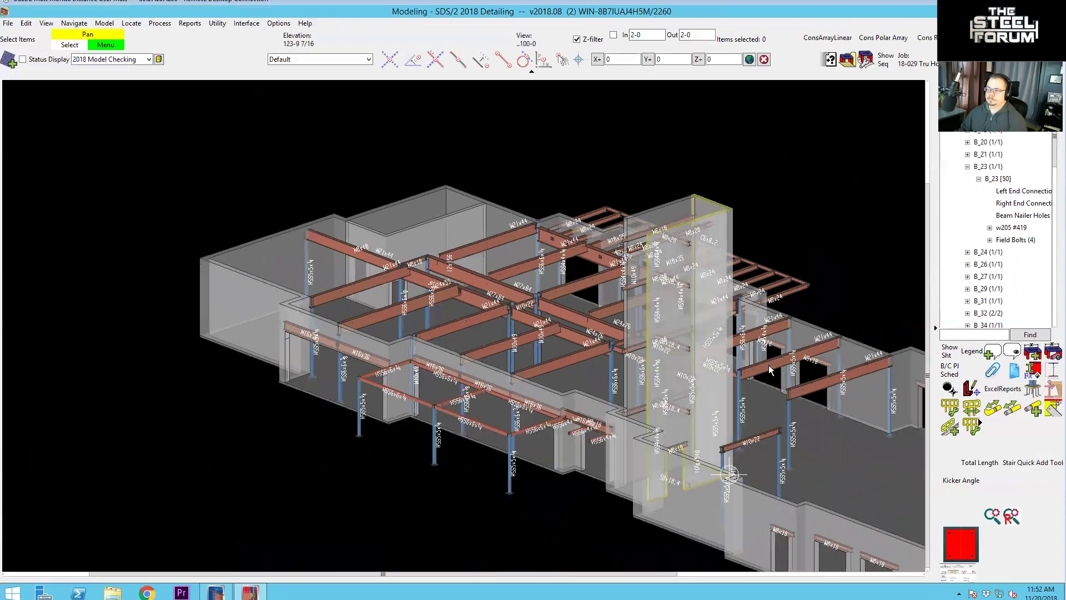
scroll(645, 381, up, 2)
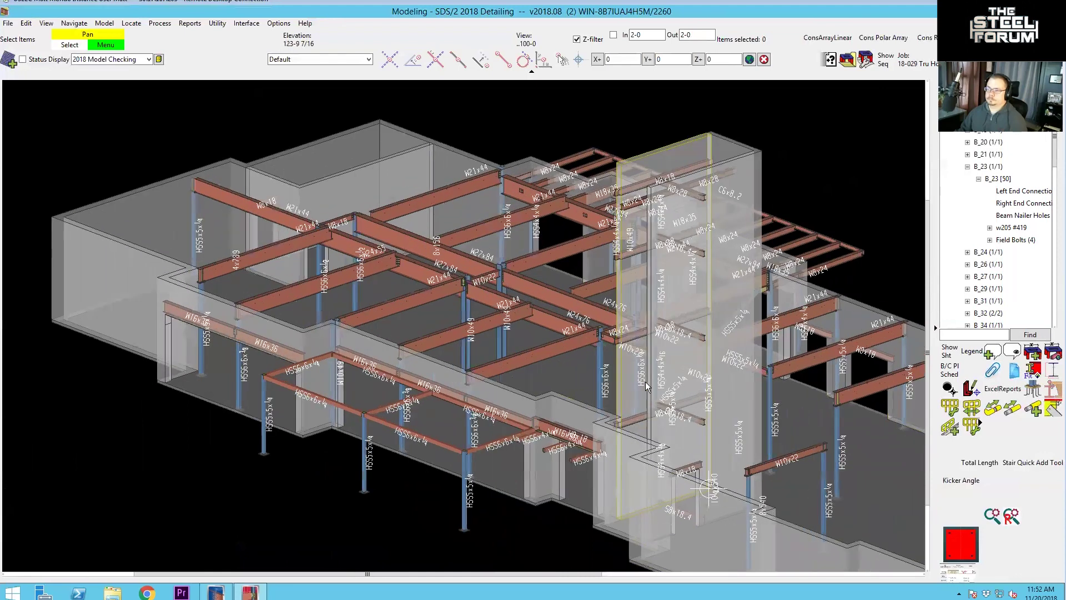
scroll(645, 381, up, 1)
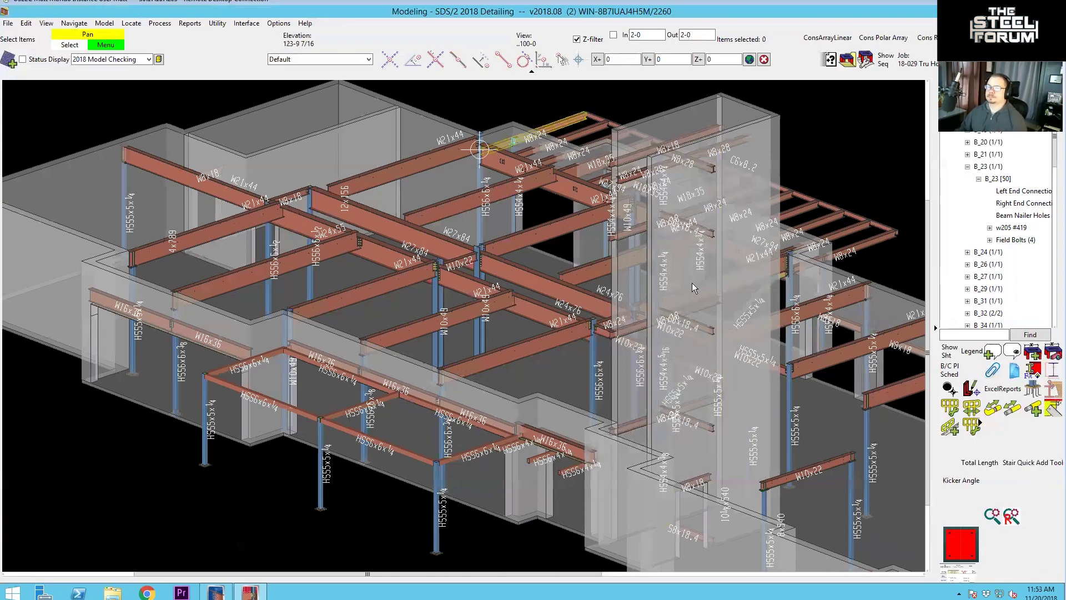
scroll(512, 217, down, 5)
scroll(519, 209, up, 6)
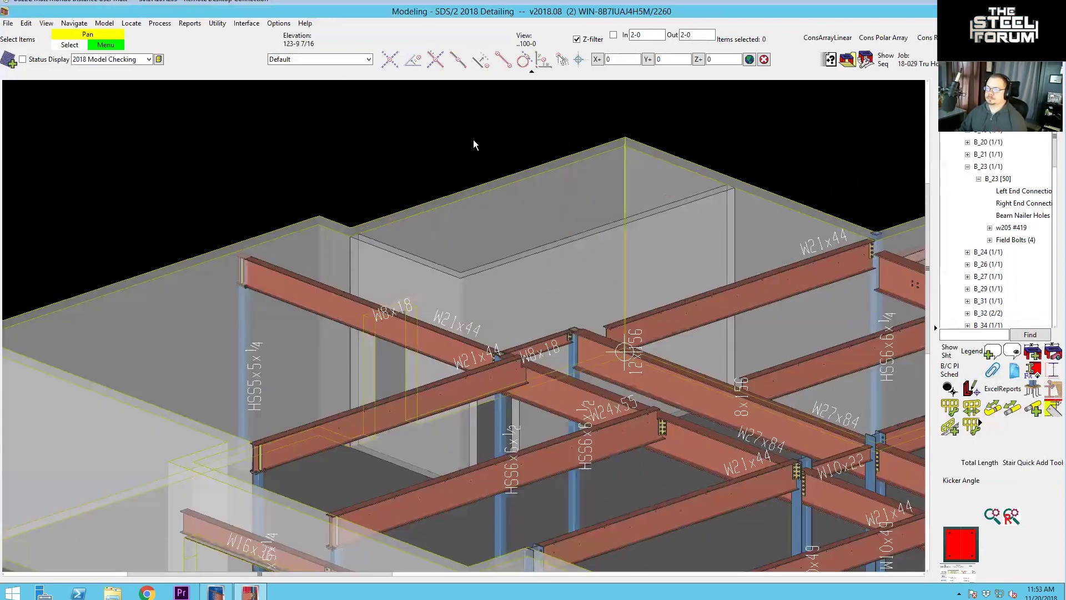